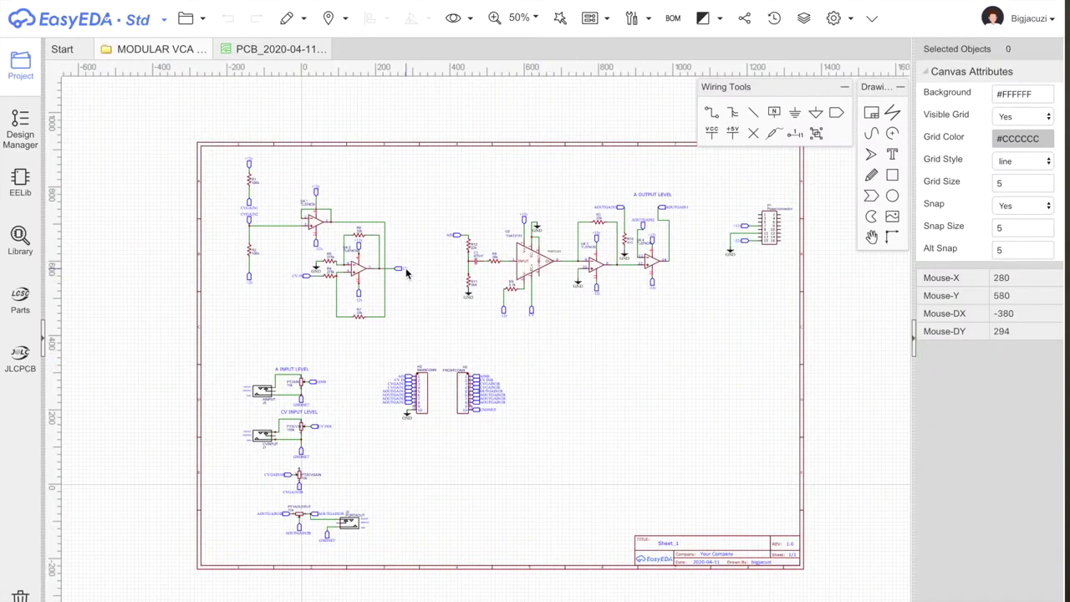
- Switch from the MODULAR VCA schematic to its PCB_2020-04-11 board layout
{"action": "scroll", "coordinate": [434, 230], "scroll_direction": "up", "scroll_amount": 1}
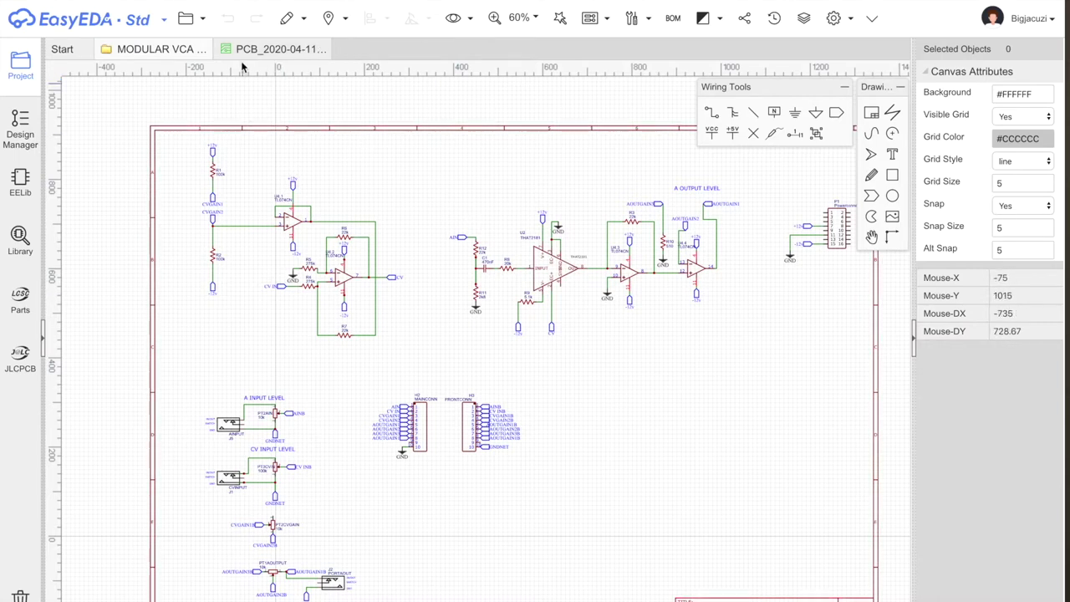
{"action": "left_click", "coordinate": [292, 223]}
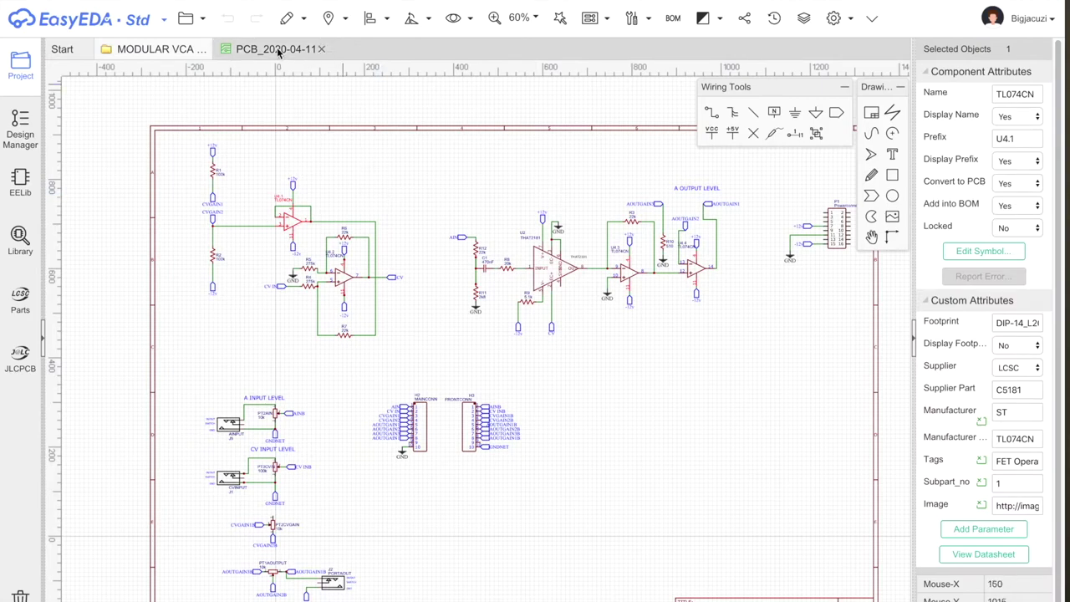
{"action": "left_click", "coordinate": [590, 18]}
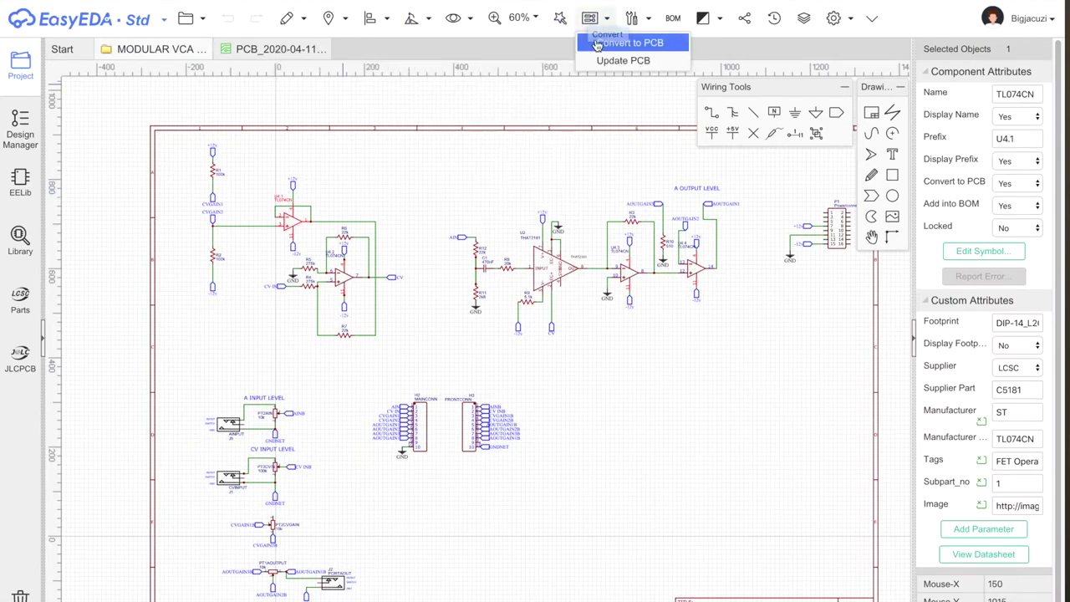
{"action": "left_click", "coordinate": [276, 49]}
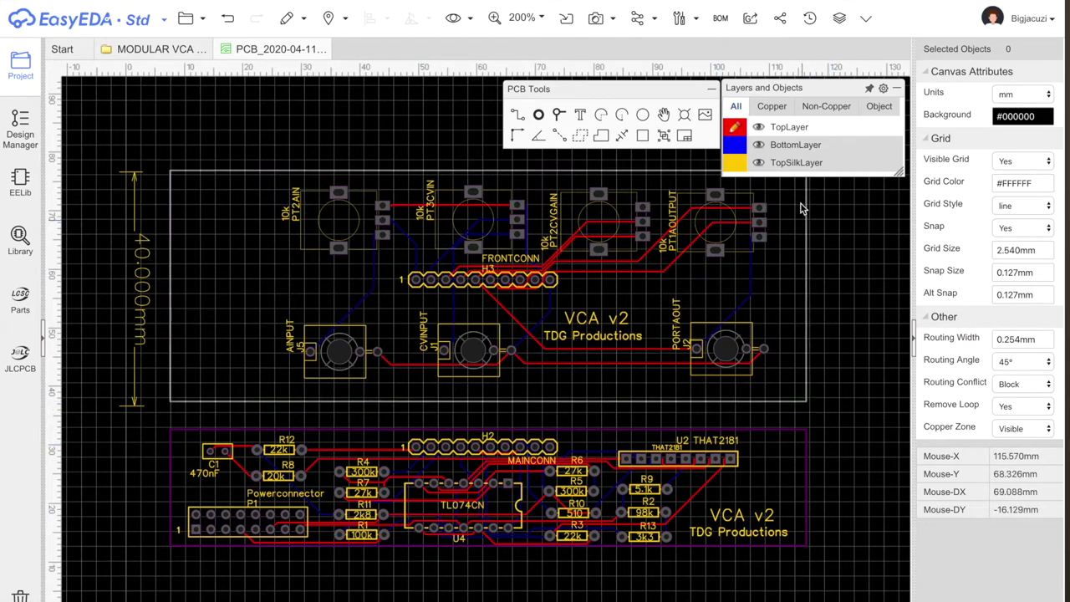
- Hide the TopLayer and BottomLayer in the PCB layout
{"action": "mouse_move", "coordinate": [758, 127]}
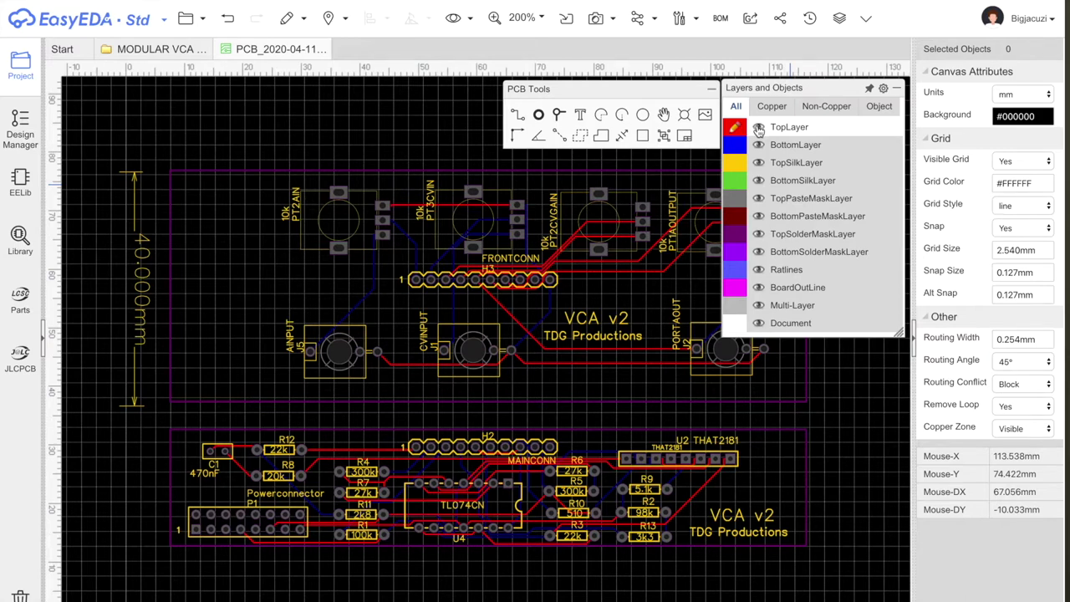
{"action": "left_click", "coordinate": [757, 127]}
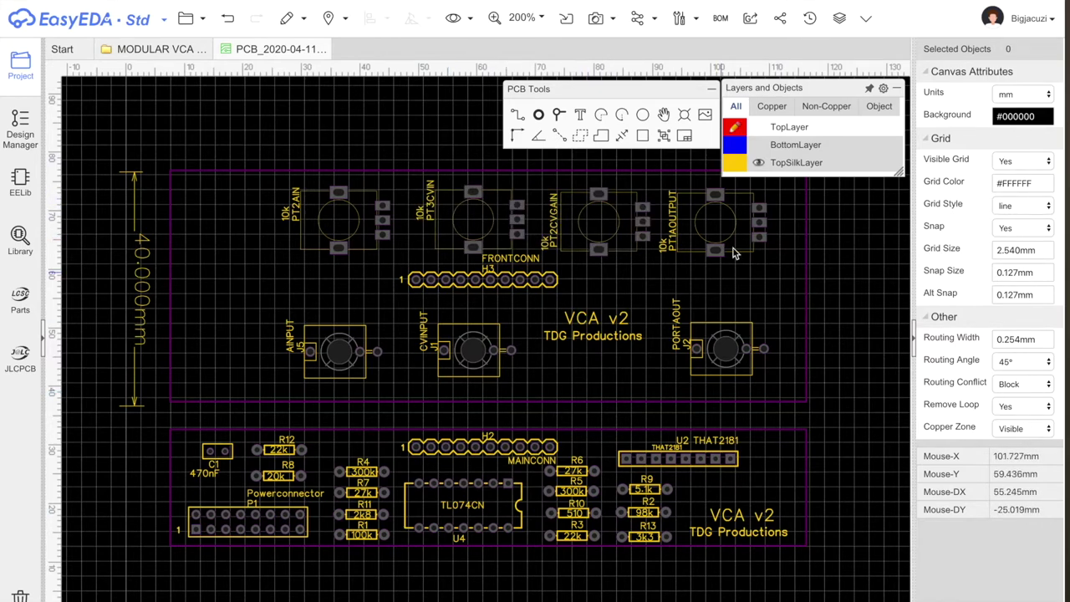
{"action": "mouse_move", "coordinate": [758, 150]}
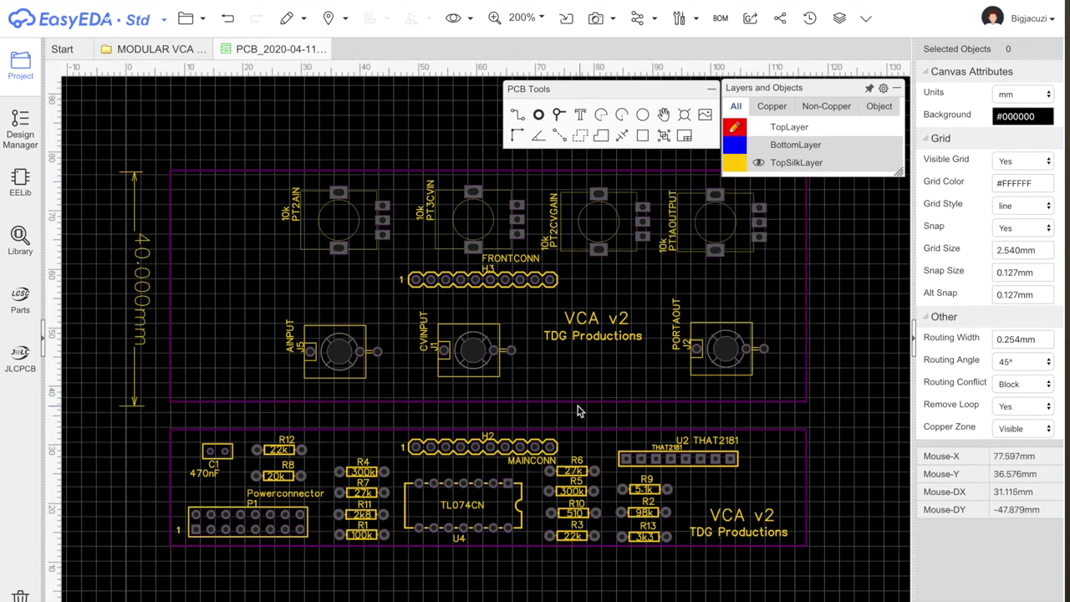
- Set up a black-on-white SVG export of the PCB with merged layers, excluding the TopLayer
{"action": "left_click", "coordinate": [189, 18]}
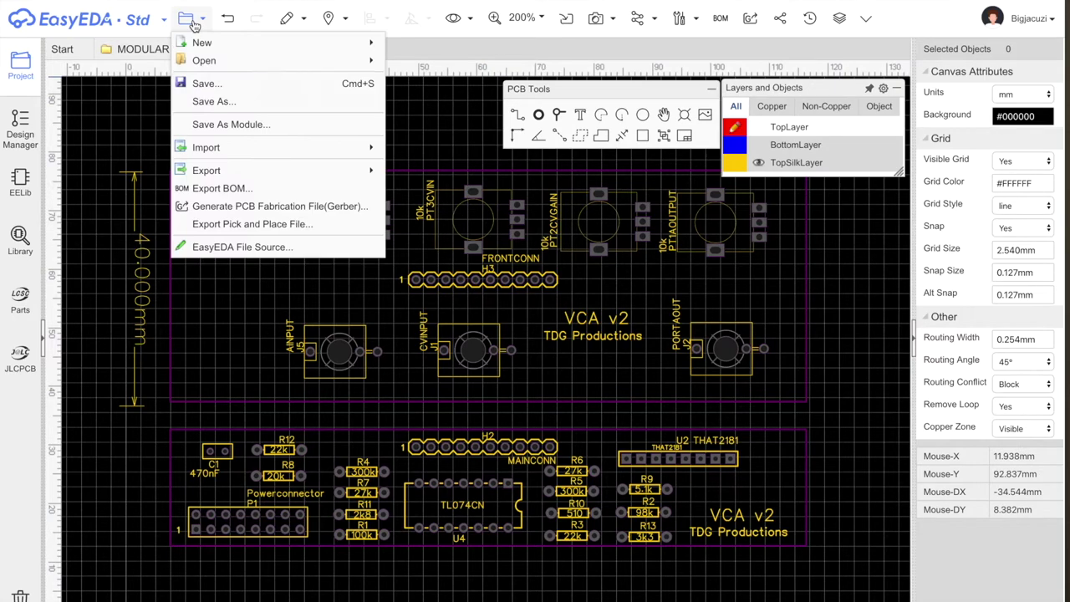
{"action": "mouse_move", "coordinate": [219, 173]}
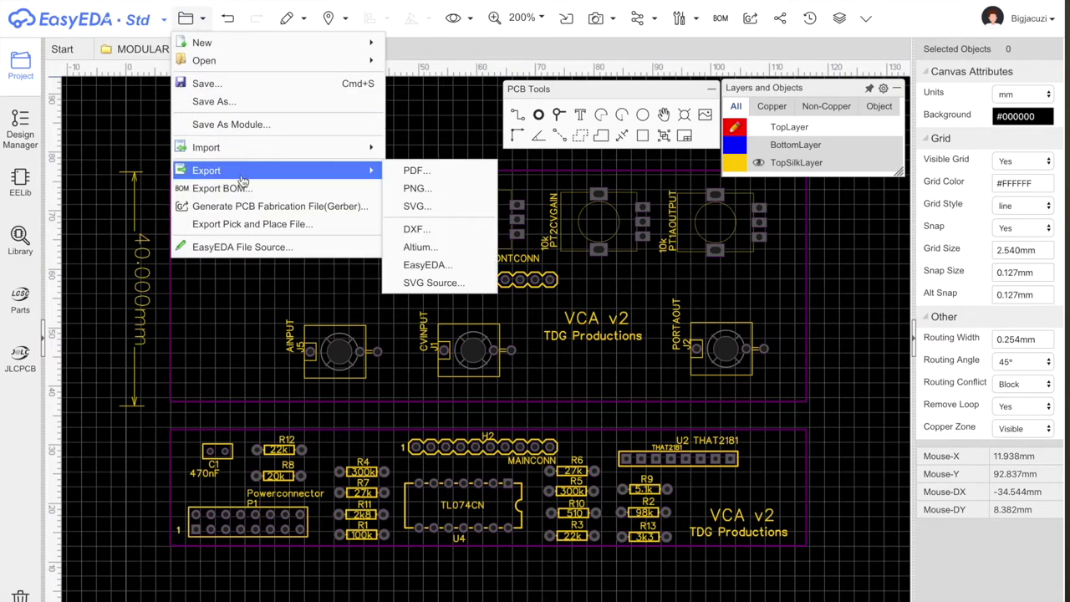
{"action": "left_click", "coordinate": [415, 207]}
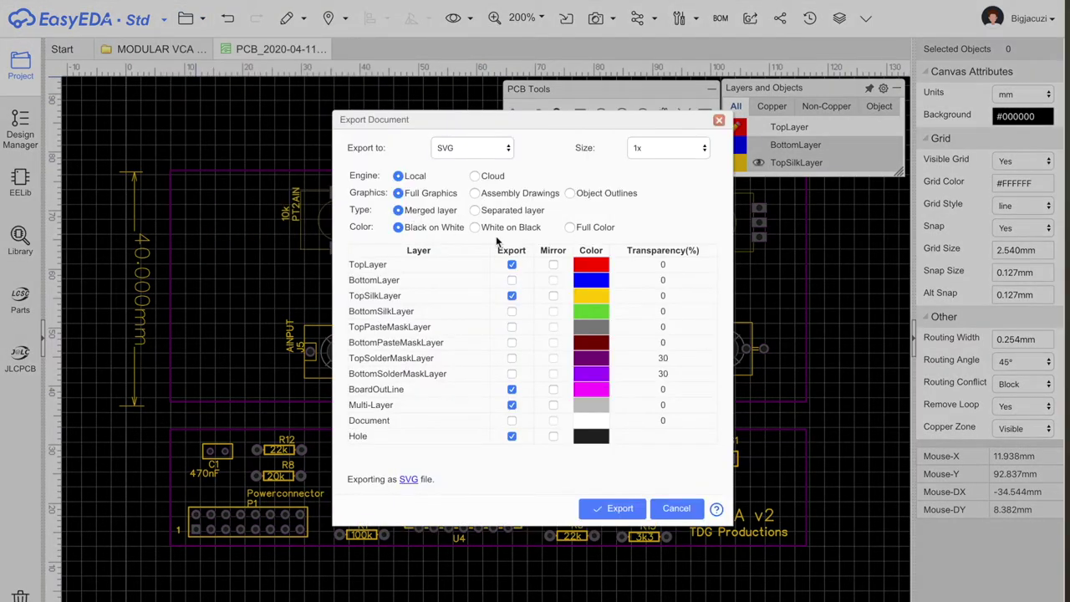
{"action": "left_click", "coordinate": [511, 264]}
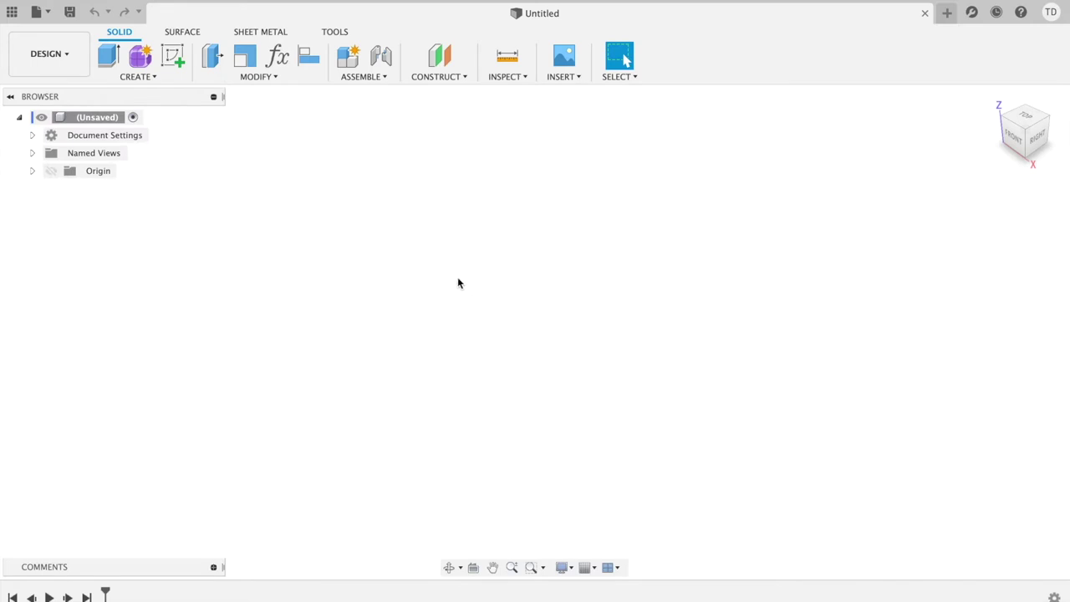
- In Fusion 360, insert the exported PCB SVG from the Bureaublad folder onto the horizontal XY plane at scale 1.00
{"action": "left_click", "coordinate": [560, 78]}
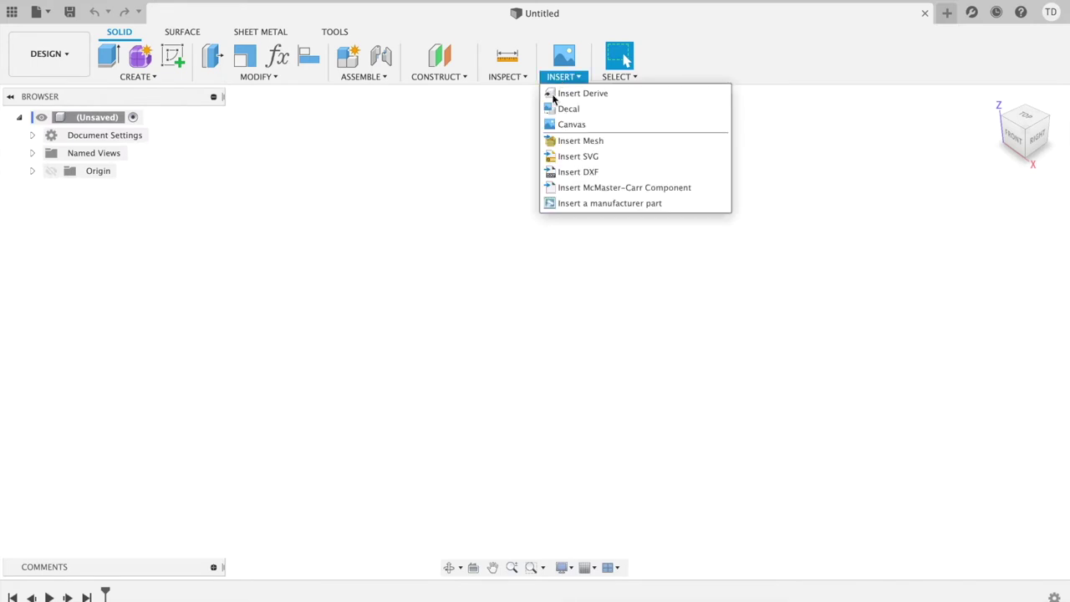
{"action": "left_click", "coordinate": [566, 158]}
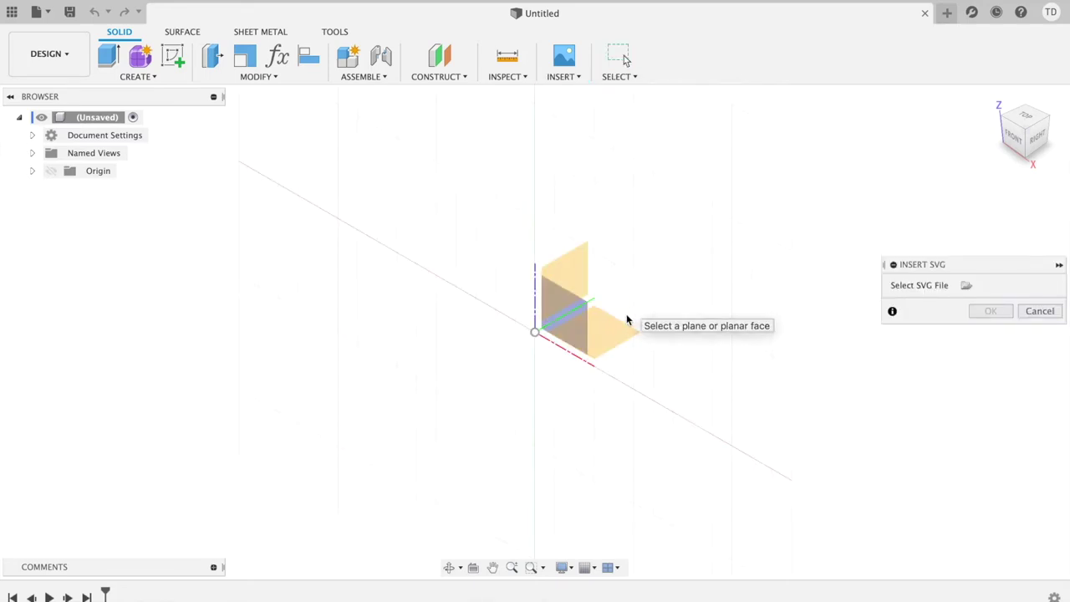
{"action": "left_click", "coordinate": [614, 341]}
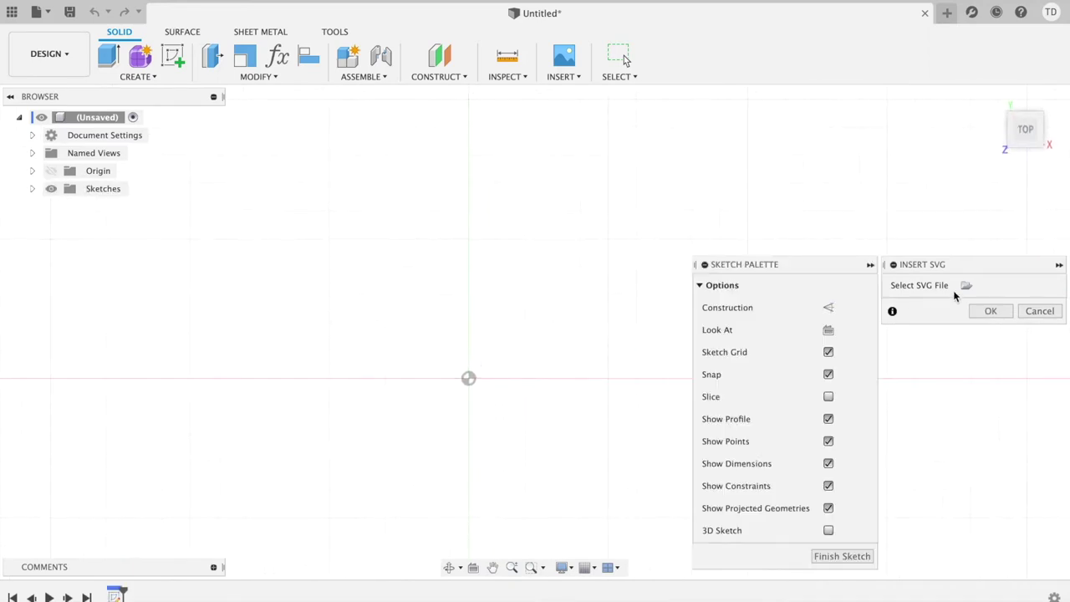
{"action": "left_click", "coordinate": [965, 285]}
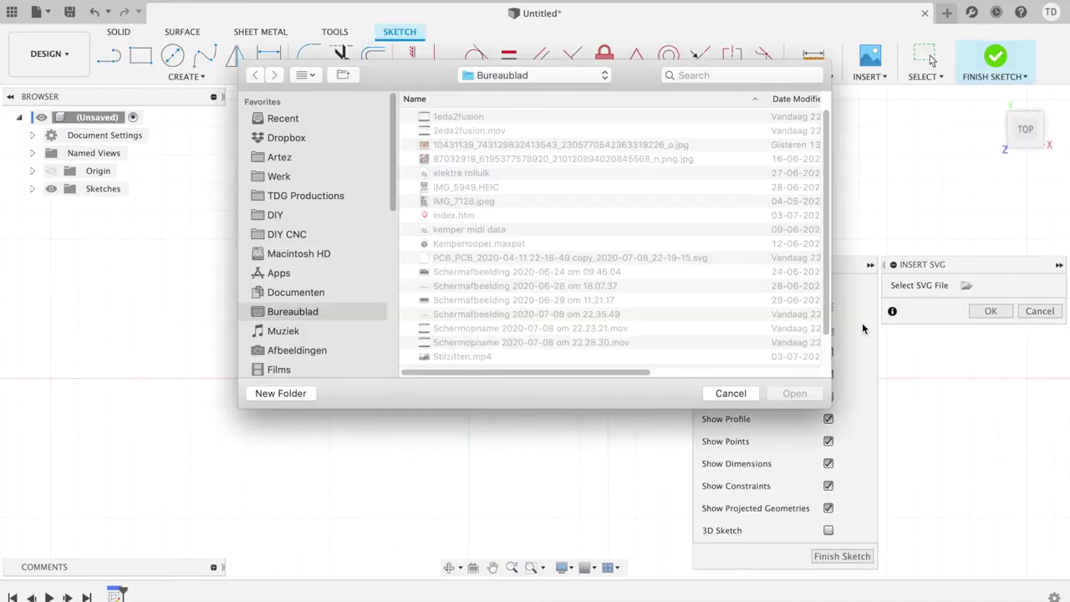
{"action": "left_click", "coordinate": [504, 258]}
{"action": "left_click", "coordinate": [794, 393]}
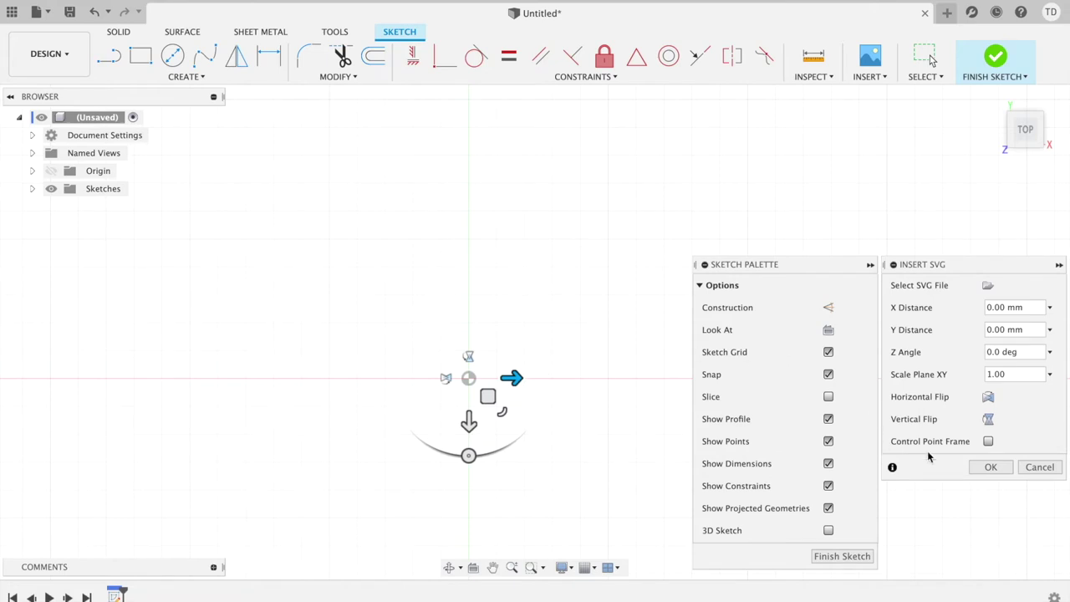
{"action": "left_click", "coordinate": [985, 467]}
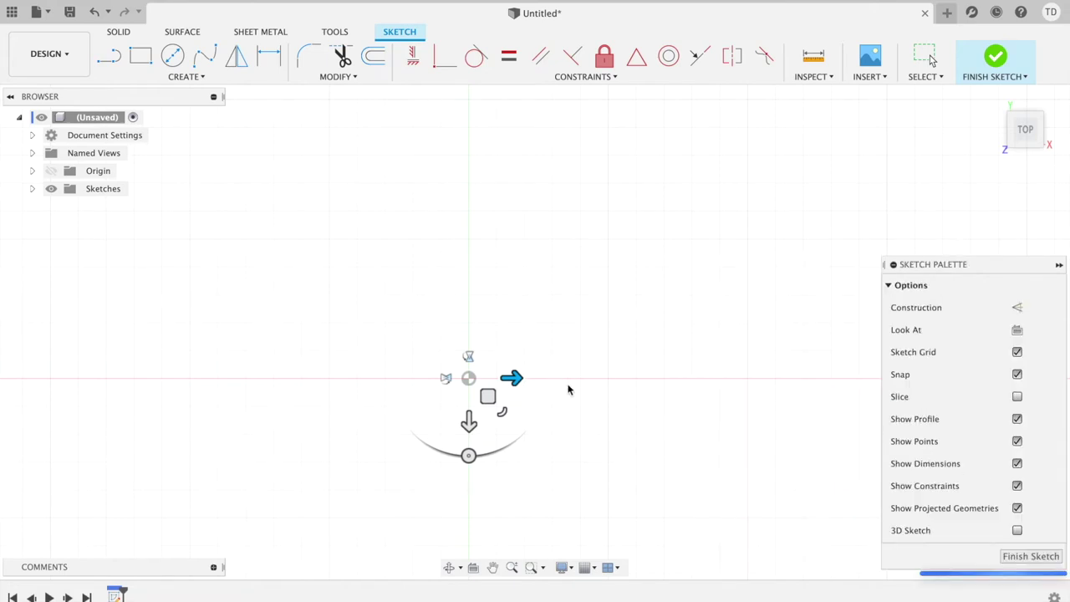
- Measure the distance between the end points of the 40.000mm dimension line in the imported PCB drawing
{"action": "middle_click_drag", "start_coordinate": [771, 440], "coordinate": [459, 282]}
{"action": "scroll", "coordinate": [460, 284], "scroll_direction": "down", "scroll_amount": 3}
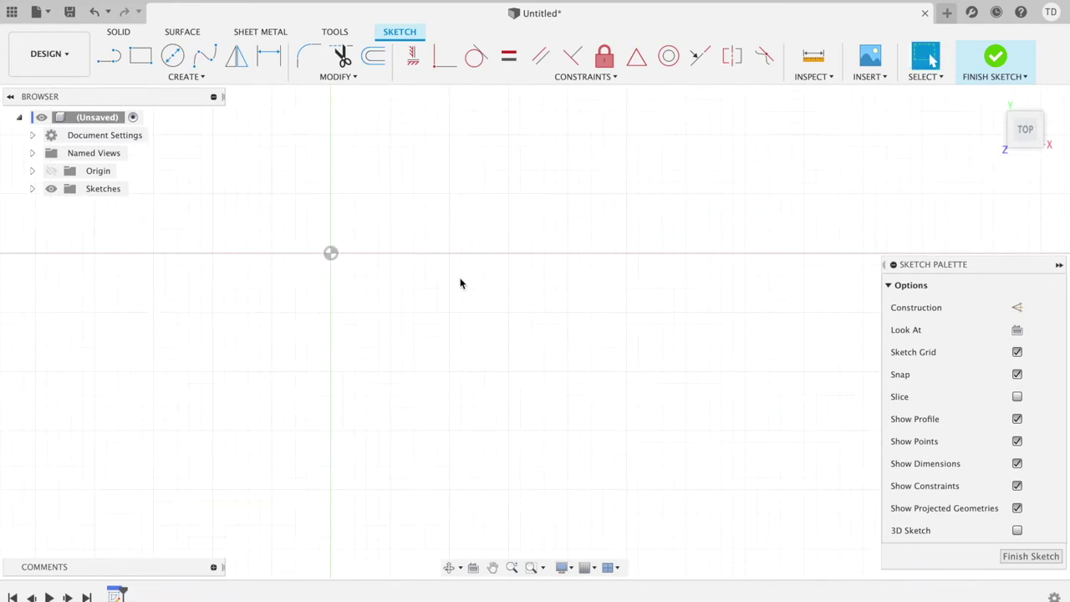
{"action": "scroll", "coordinate": [460, 283], "scroll_direction": "down", "scroll_amount": 3}
{"action": "middle_click_drag", "start_coordinate": [528, 331], "coordinate": [327, 268]}
{"action": "scroll", "coordinate": [358, 270], "scroll_direction": "down", "scroll_amount": 2}
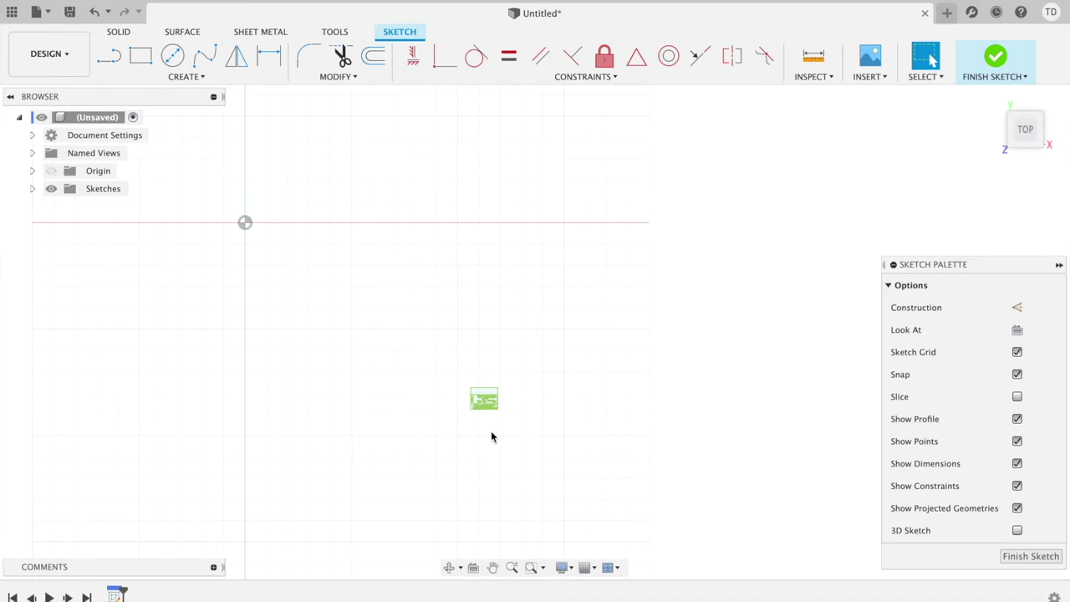
{"action": "scroll", "coordinate": [485, 394], "scroll_direction": "up", "scroll_amount": 6}
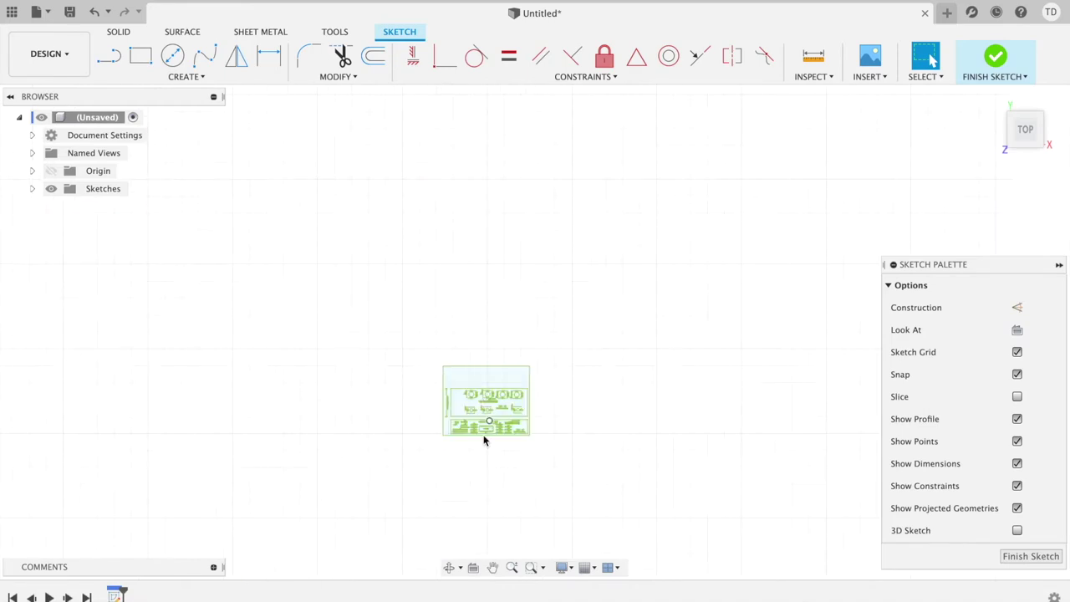
{"action": "scroll", "coordinate": [265, 239], "scroll_direction": "up", "scroll_amount": 6}
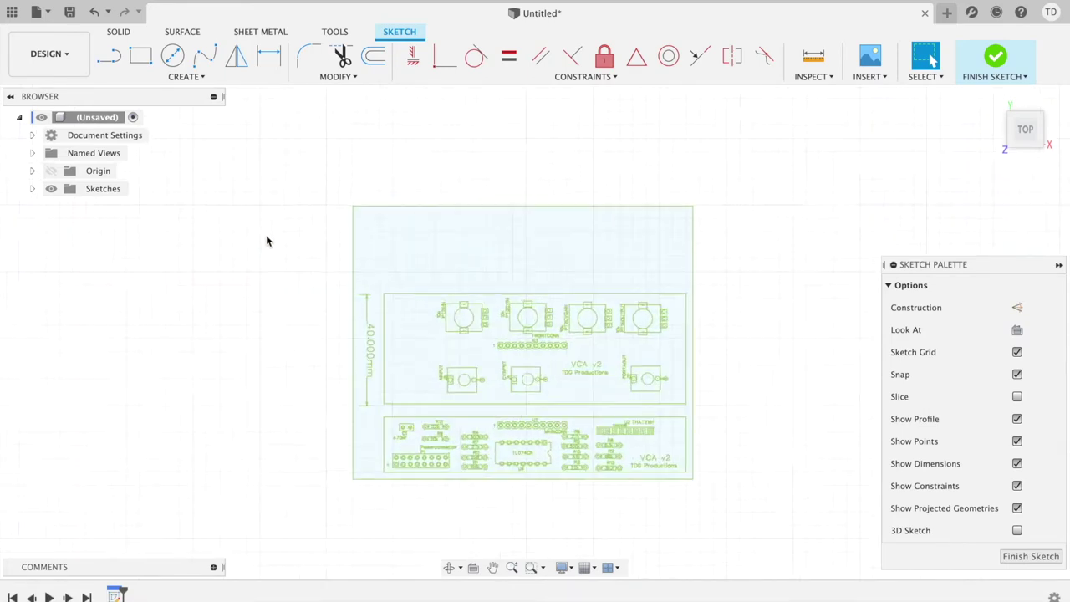
{"action": "middle_click_drag", "start_coordinate": [370, 313], "coordinate": [118, 173]}
{"action": "scroll", "coordinate": [459, 251], "scroll_direction": "down", "scroll_amount": 4}
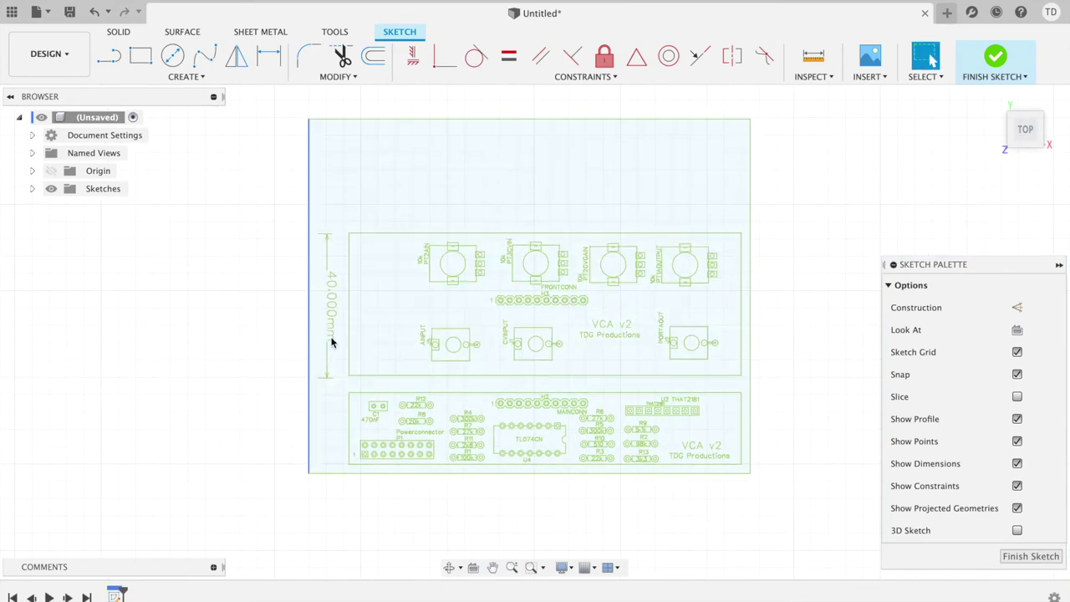
{"action": "scroll", "coordinate": [276, 293], "scroll_direction": "up", "scroll_amount": 3}
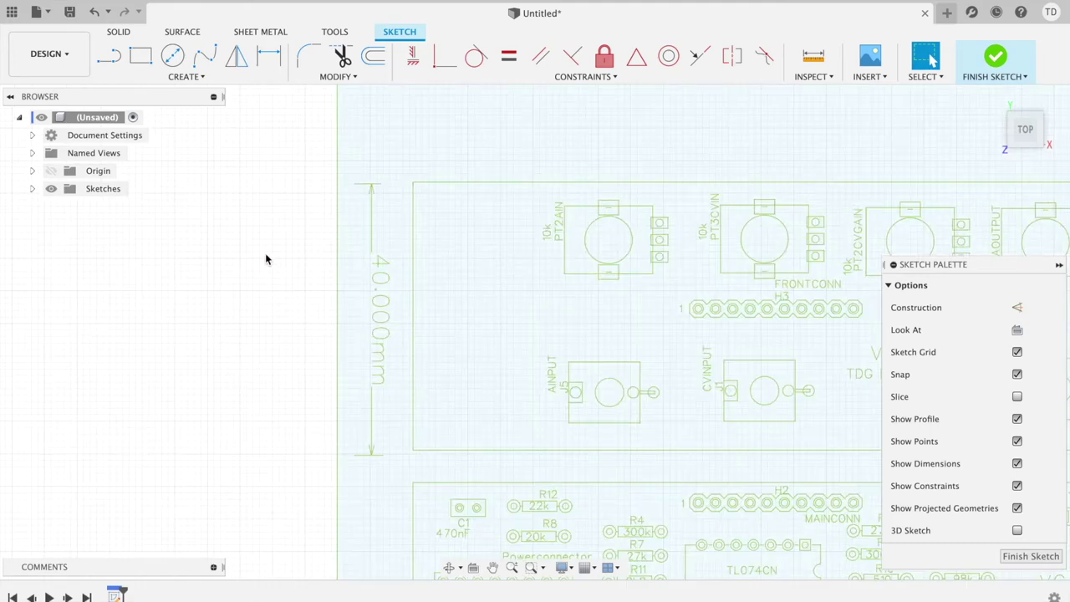
{"action": "key", "text": "i"}
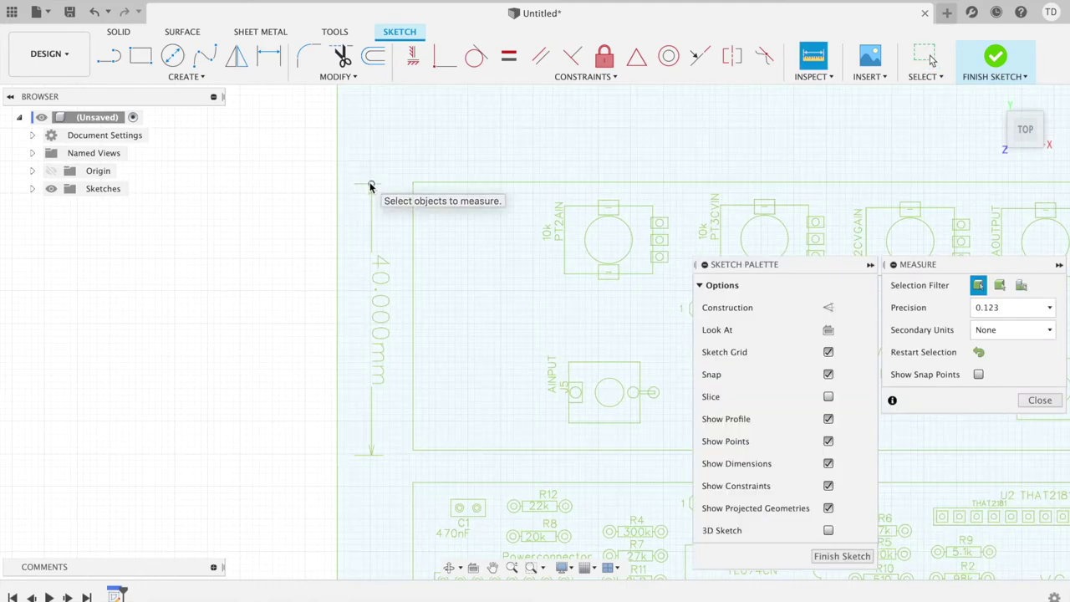
{"action": "left_click", "coordinate": [371, 183]}
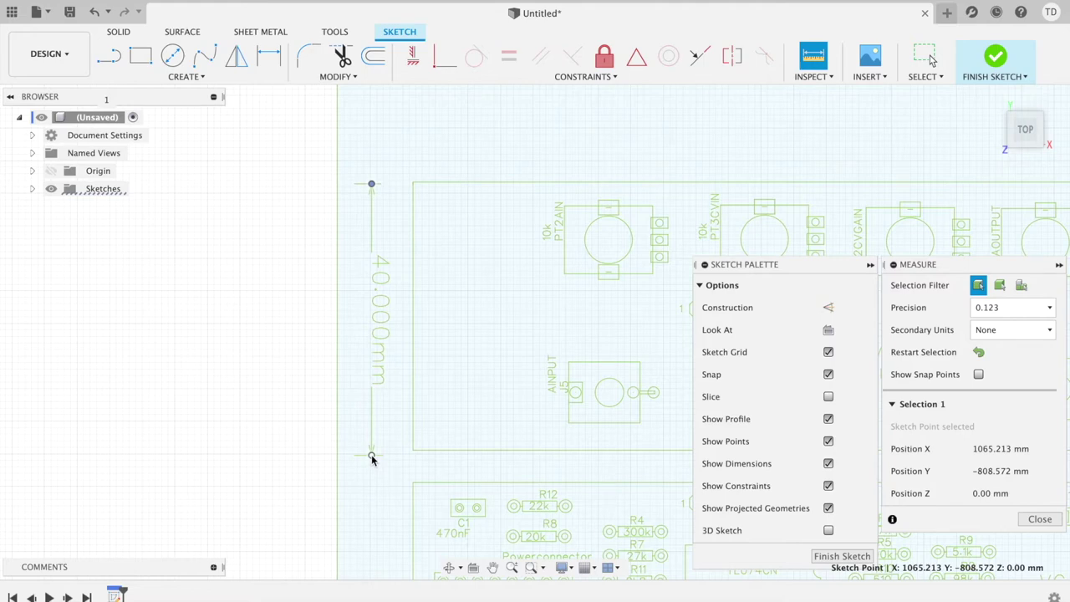
{"action": "left_click", "coordinate": [371, 456]}
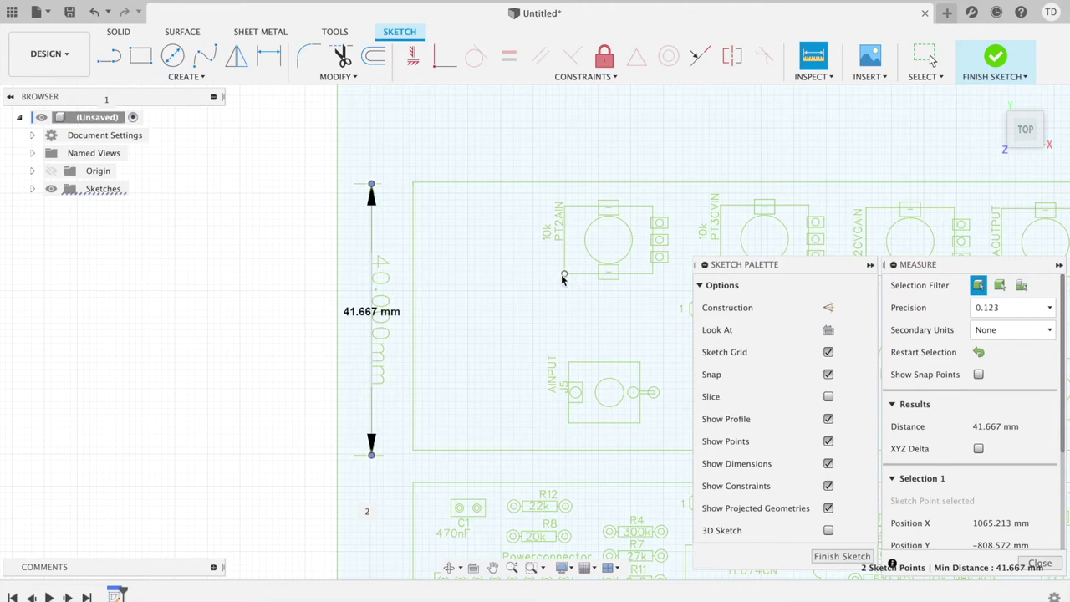
{"action": "middle_click_drag", "start_coordinate": [562, 280], "coordinate": [387, 277]}
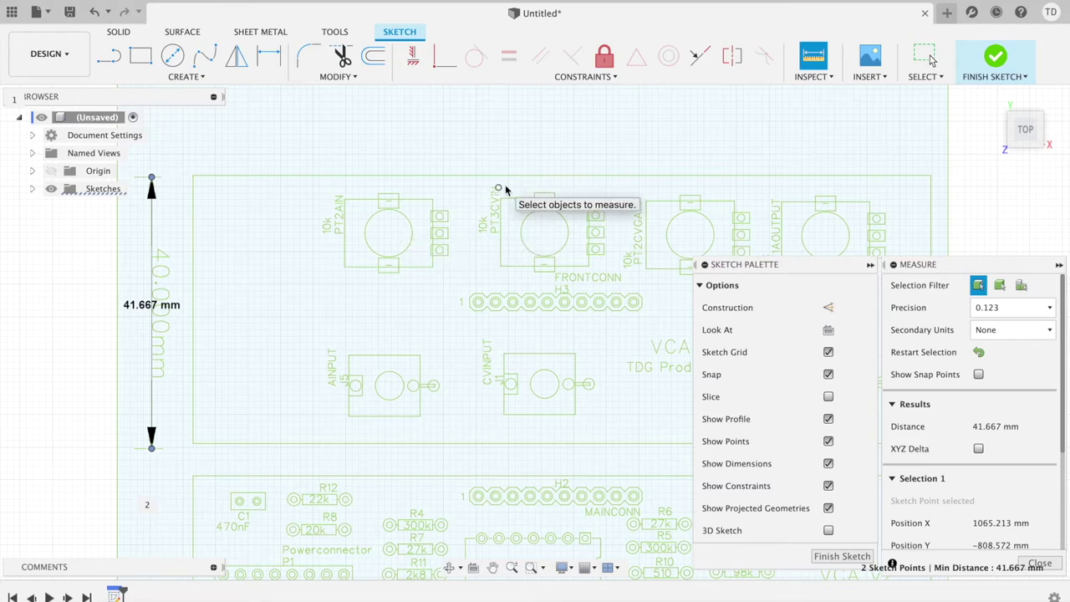
{"action": "left_click", "coordinate": [1043, 564]}
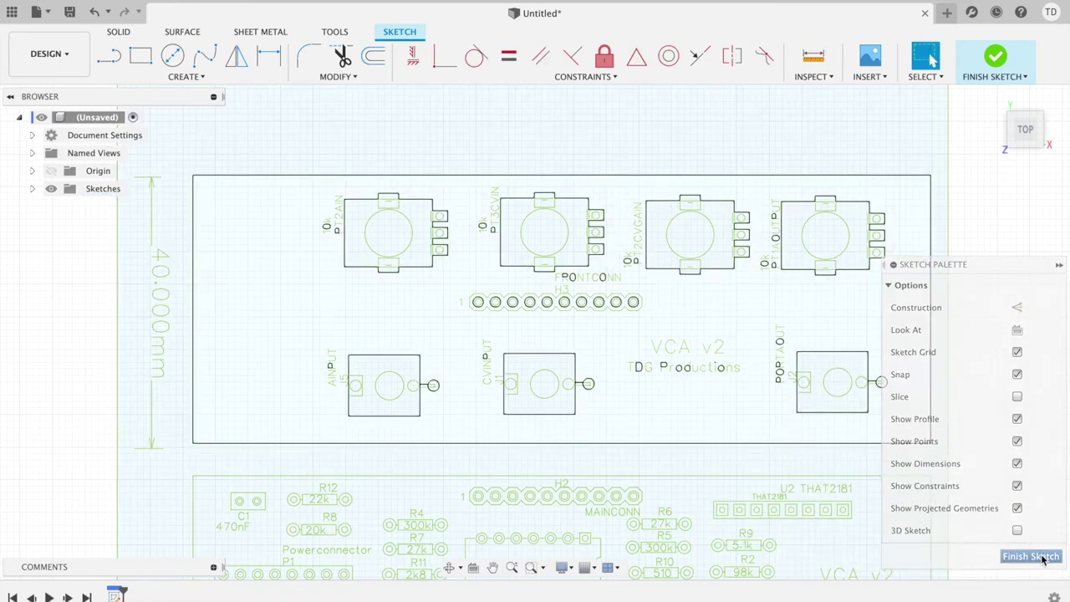
- Finish the sketch and close the untitled design without saving it
{"action": "left_click", "coordinate": [1041, 557]}
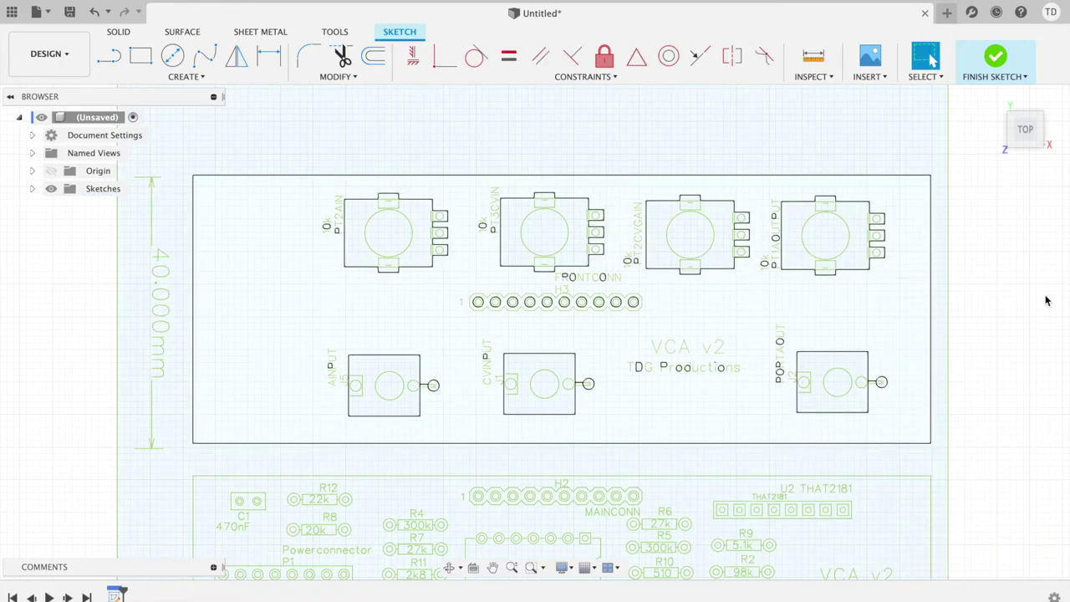
{"action": "left_click", "coordinate": [924, 14]}
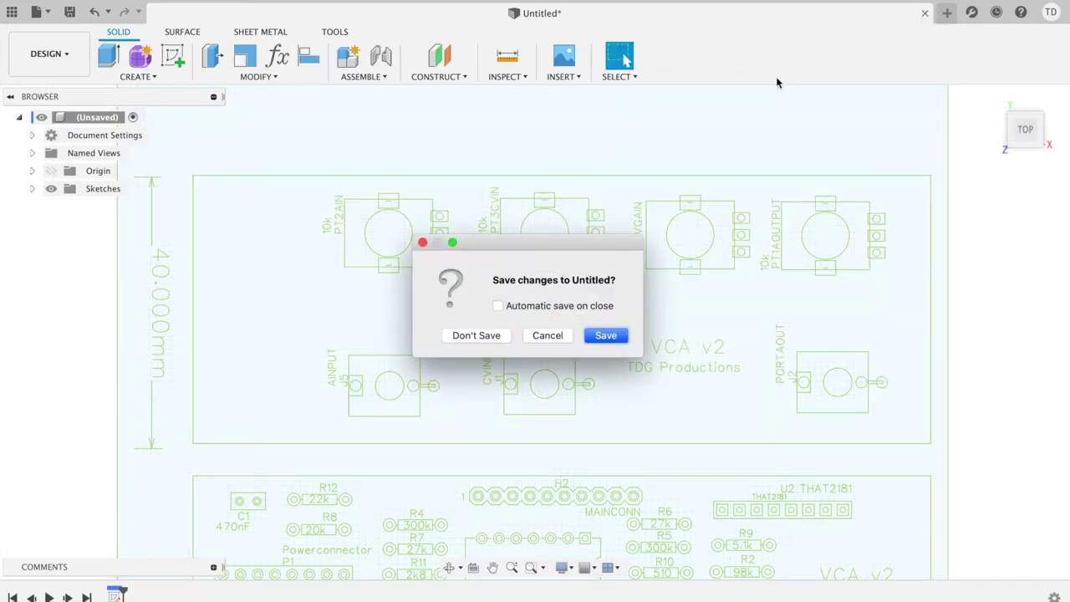
{"action": "left_click", "coordinate": [493, 336]}
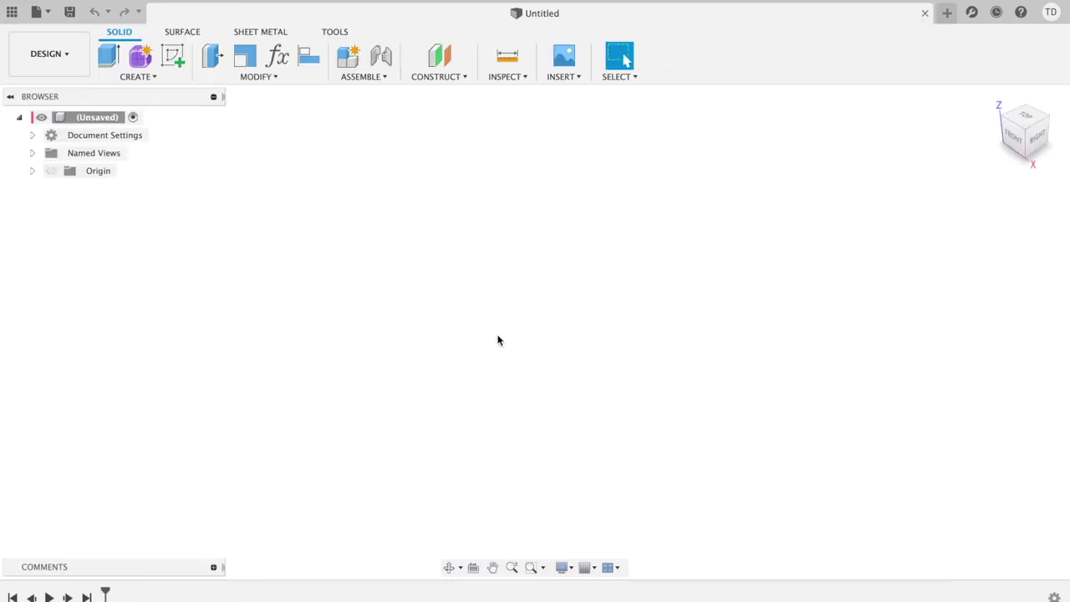
- Start inserting the exported PCB SVG from the Bureaublad folder onto the horizontal XY plane
{"action": "left_click", "coordinate": [570, 78]}
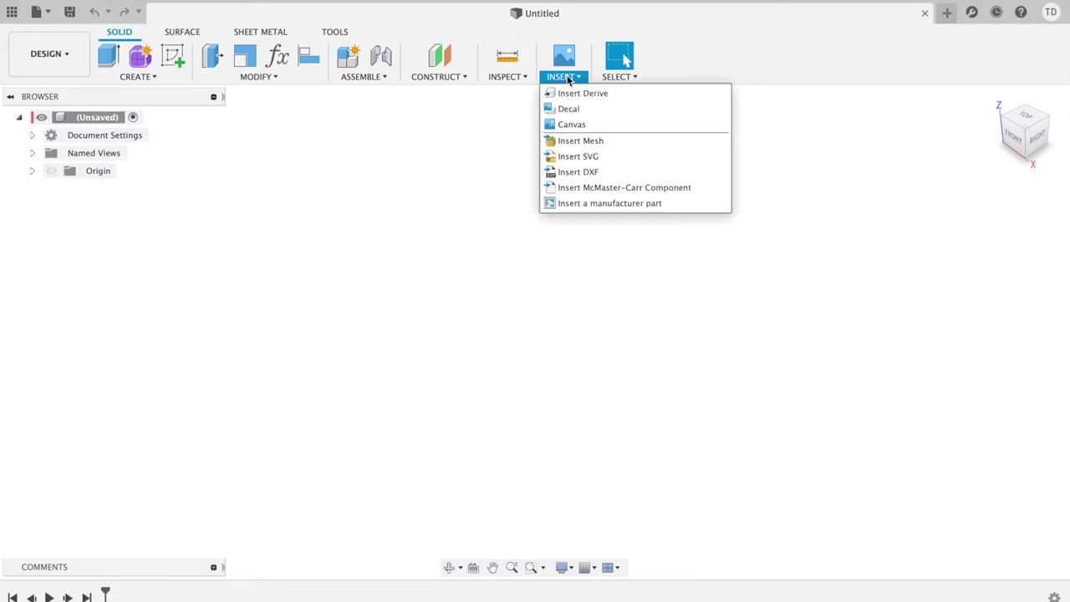
{"action": "left_click", "coordinate": [560, 154]}
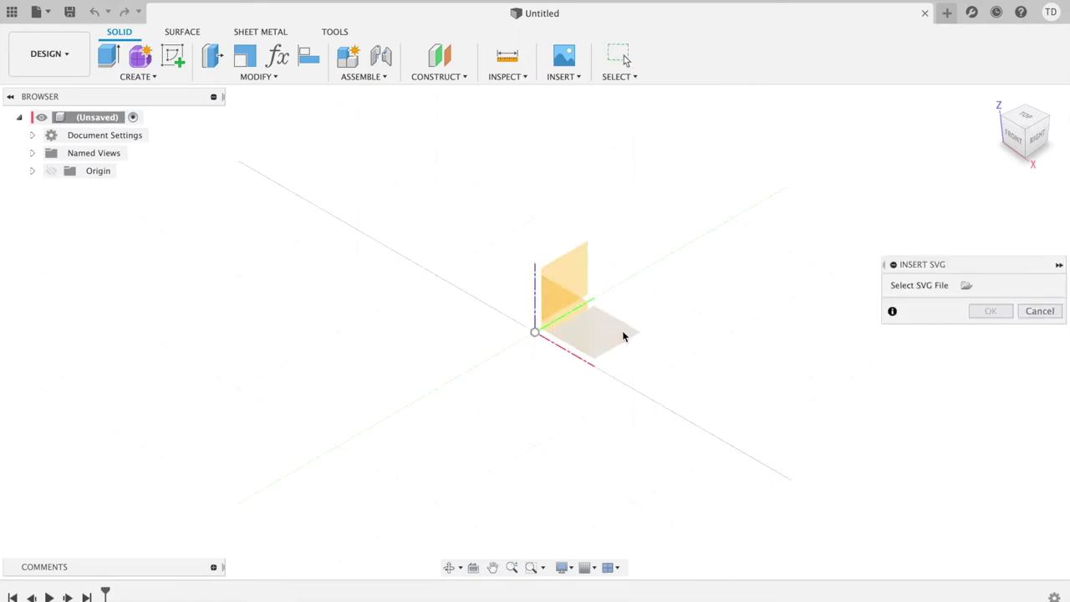
{"action": "left_click", "coordinate": [626, 334]}
{"action": "left_click", "coordinate": [966, 285]}
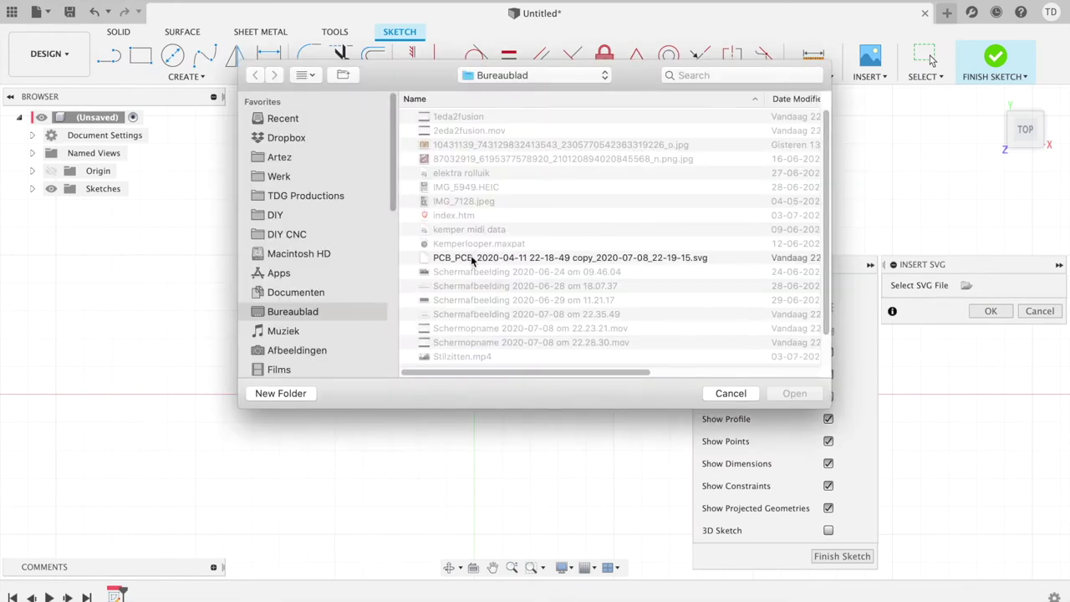
{"action": "left_click", "coordinate": [472, 258]}
{"action": "left_click", "coordinate": [785, 396]}
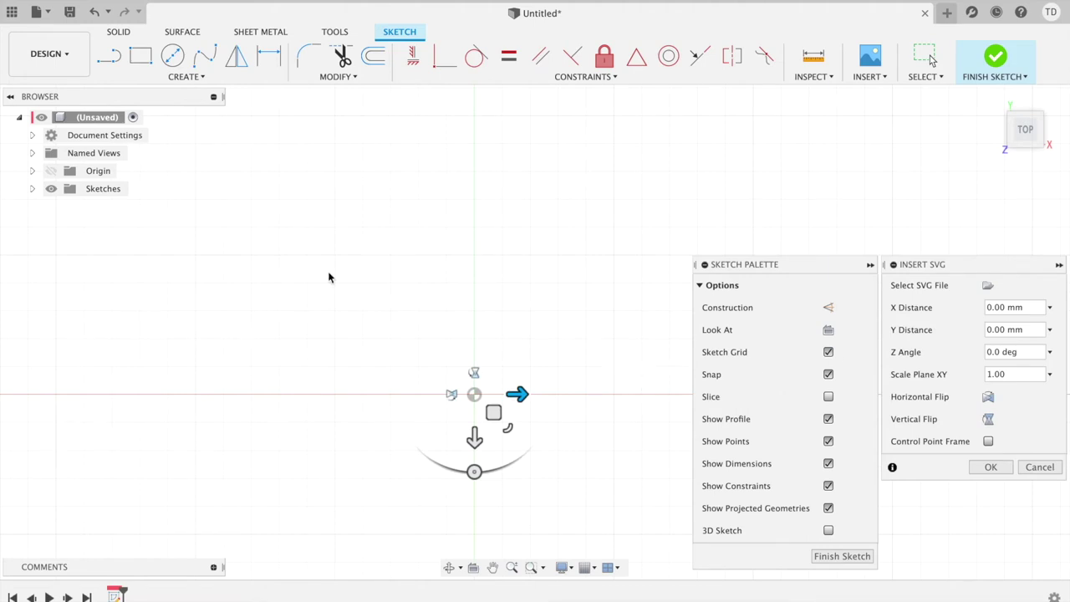
- Calculate the corrected scale factor as 1-((41,667/40)-1) in Spotlight and copy the result
{"action": "key", "text": "super+shift+space"}
{"action": "type", "text": "1("}
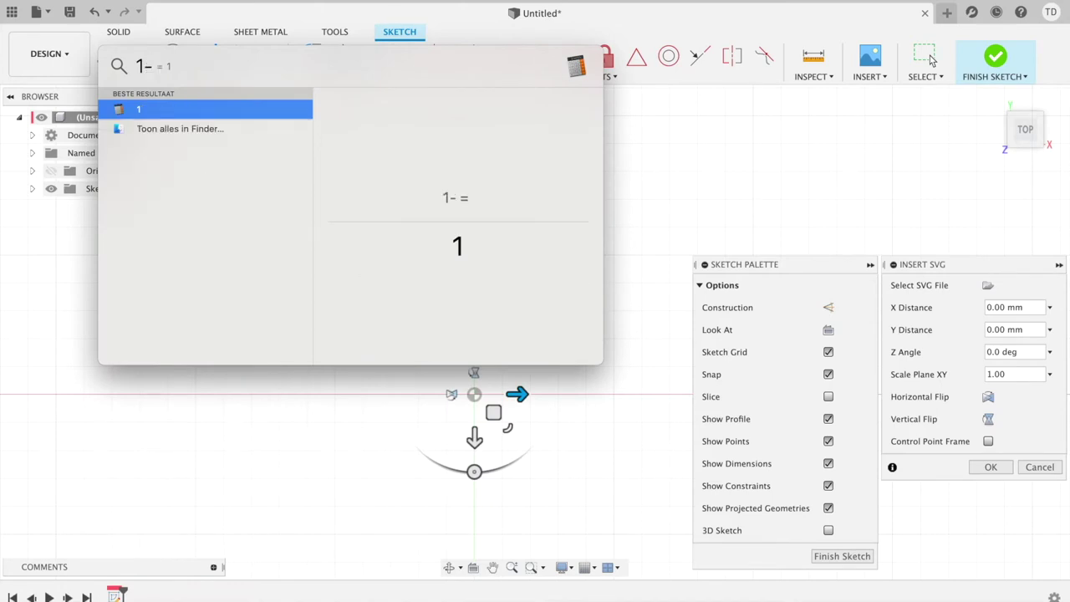
{"action": "type", "text": "(41,6"}
{"action": "key", "text": "BackSpace"}
{"action": "key", "text": "BackSpace"}
{"action": "key", "text": "BackSpace"}
{"action": "key", "text": "BackSpace"}
{"action": "type", "text": "(51"}
{"action": "key", "text": "BackSpace"}
{"action": "key", "text": "BackSpace"}
{"action": "type", "text": "45"}
{"action": "key", "text": "BackSpace"}
{"action": "type", "text": "1,66"}
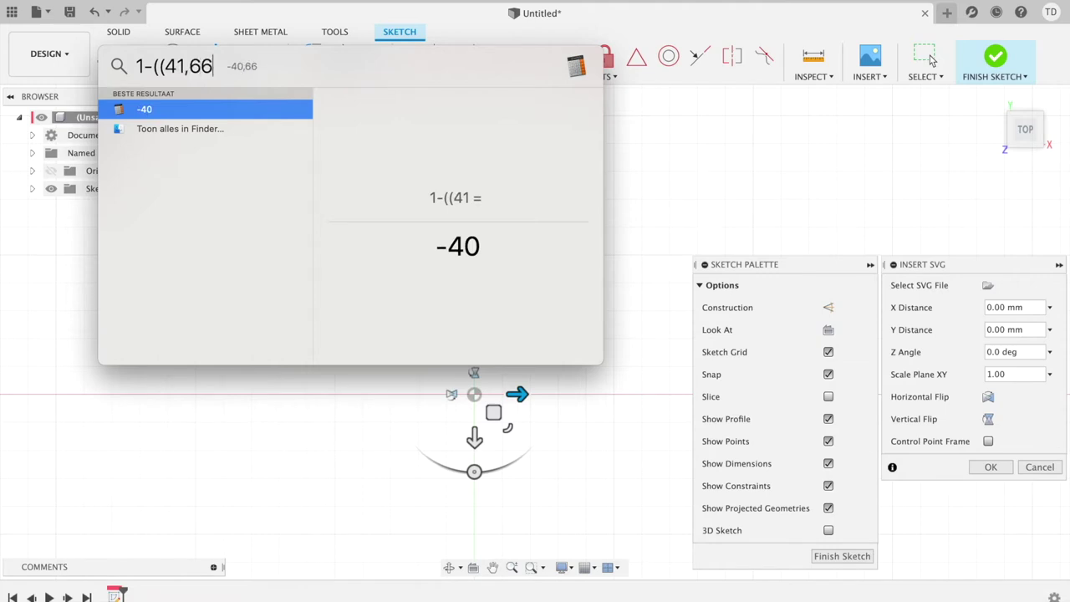
{"action": "type", "text": "7/40"}
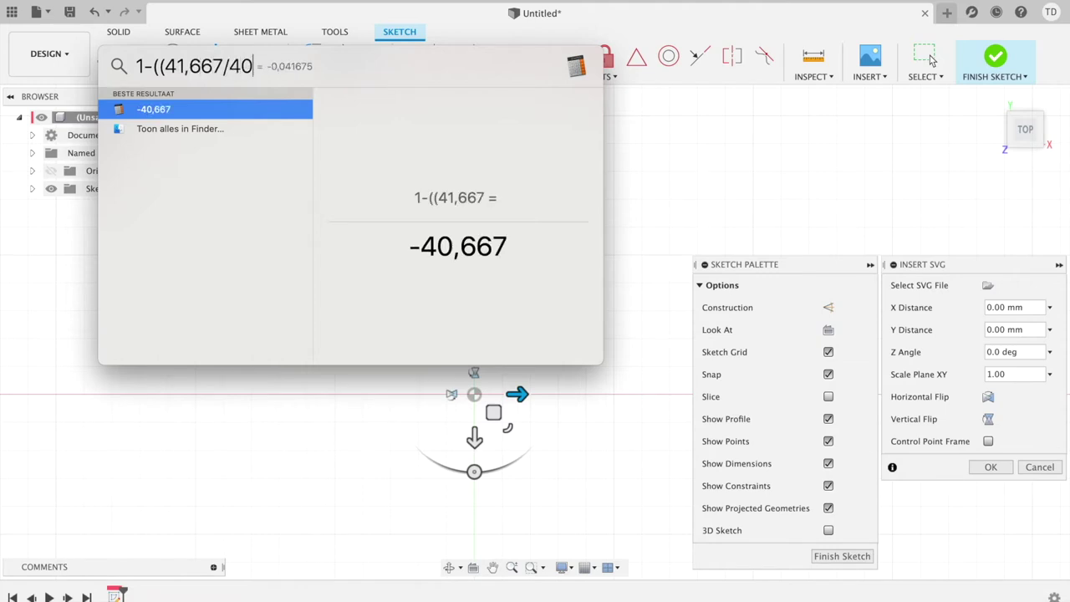
{"action": "type", "text": ")"}
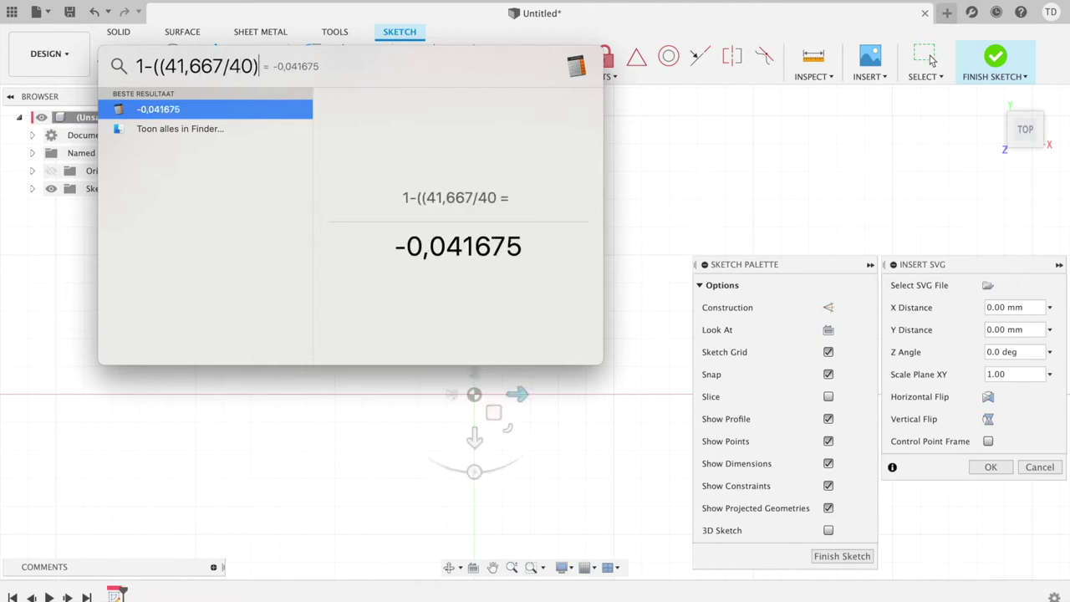
{"action": "type", "text": "-1)"}
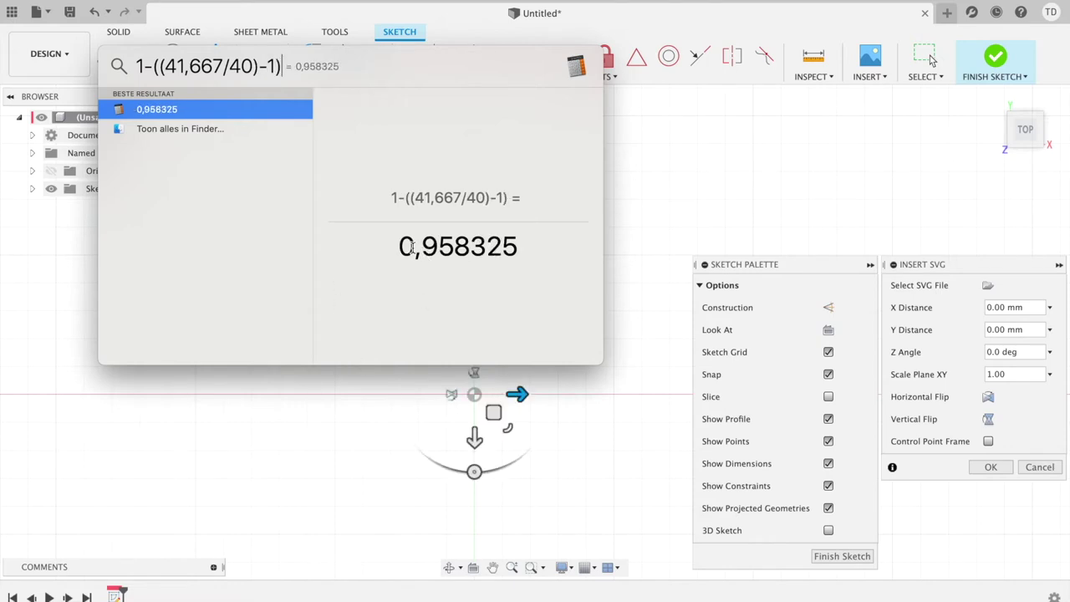
{"action": "left_click_drag", "start_coordinate": [398, 246], "coordinate": [521, 244]}
{"action": "key", "text": "super+c"}
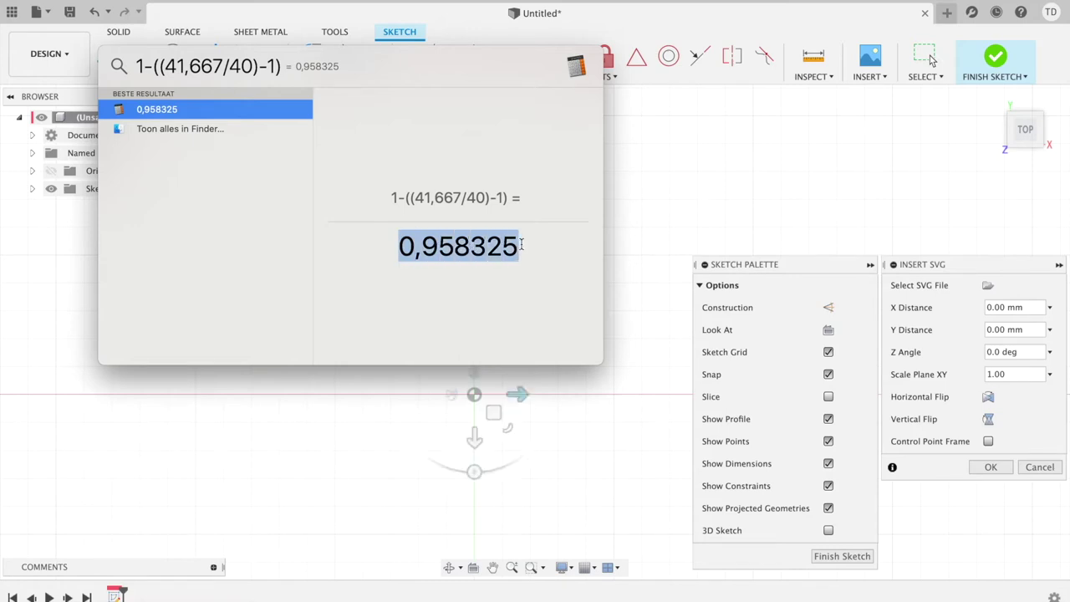
- Set the SVG's XY plane scale to the copied 0,958325 and complete the insertion
{"action": "left_click", "coordinate": [1017, 374]}
{"action": "key", "text": "super+a"}
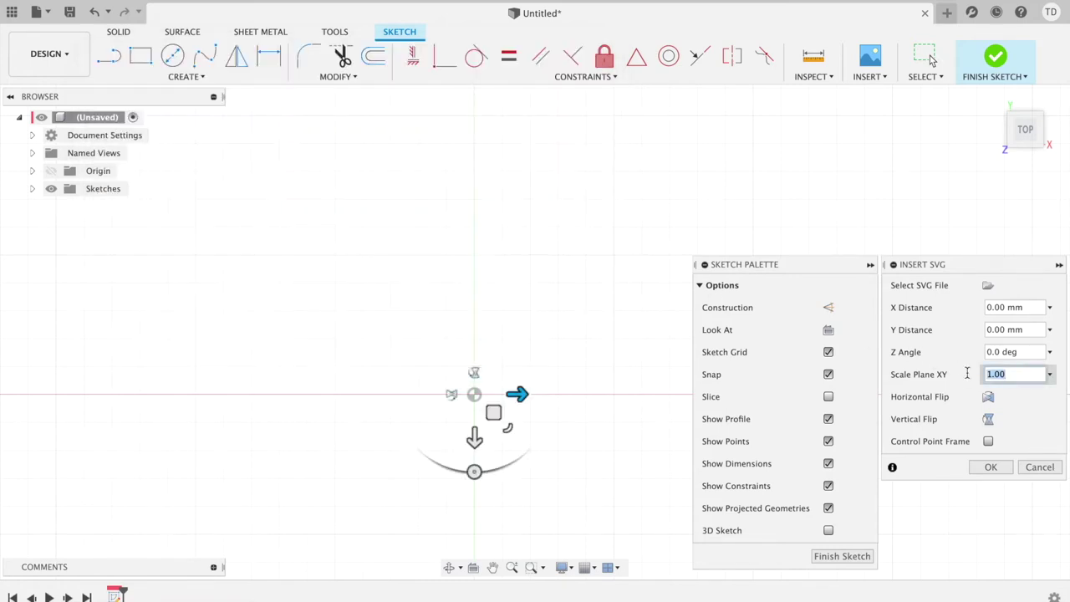
{"action": "key", "text": "super+v"}
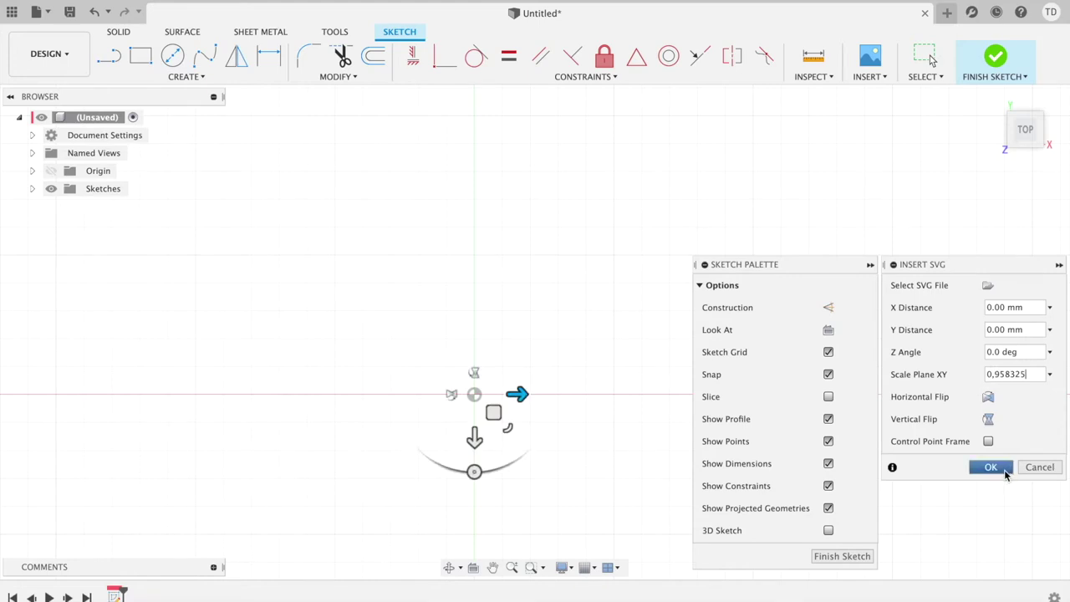
{"action": "left_click", "coordinate": [990, 466]}
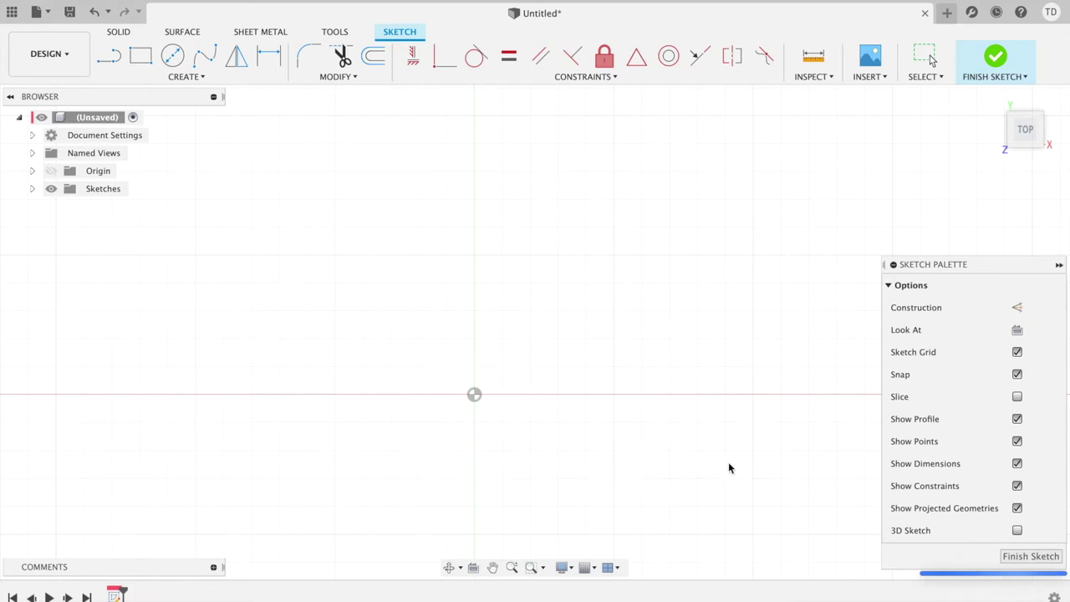
- Measure the distance between the end points of the 40.000mm dimension line in the rescaled PCB drawing
{"action": "middle_click_drag", "start_coordinate": [728, 461], "coordinate": [441, 243]}
{"action": "scroll", "coordinate": [435, 250], "scroll_direction": "down", "scroll_amount": 2}
{"action": "scroll", "coordinate": [461, 301], "scroll_direction": "down", "scroll_amount": 3}
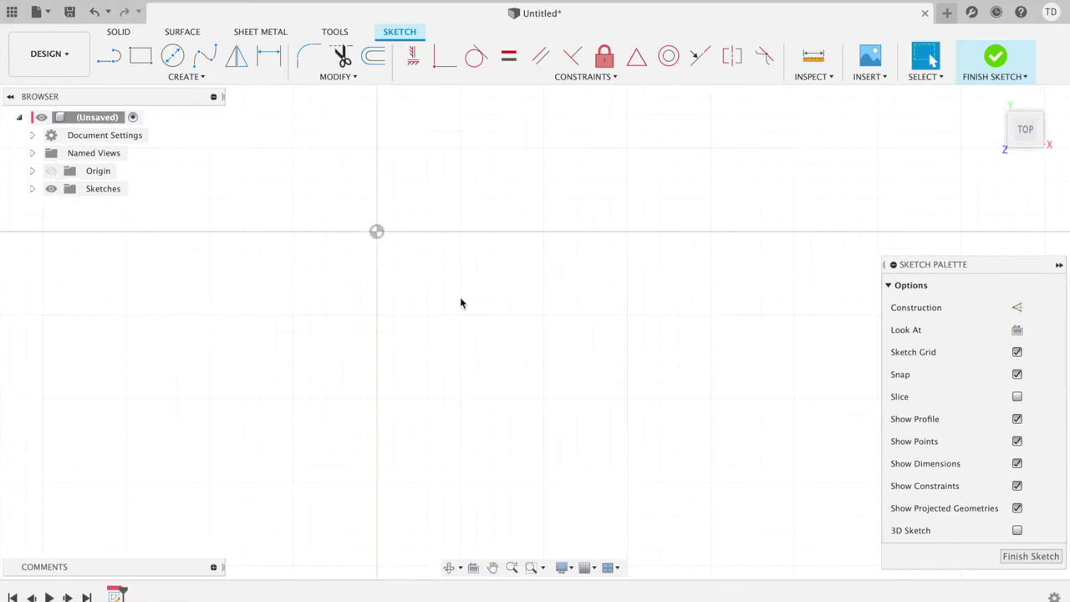
{"action": "middle_click_drag", "start_coordinate": [587, 416], "coordinate": [421, 321]}
{"action": "scroll", "coordinate": [421, 320], "scroll_direction": "up", "scroll_amount": 10}
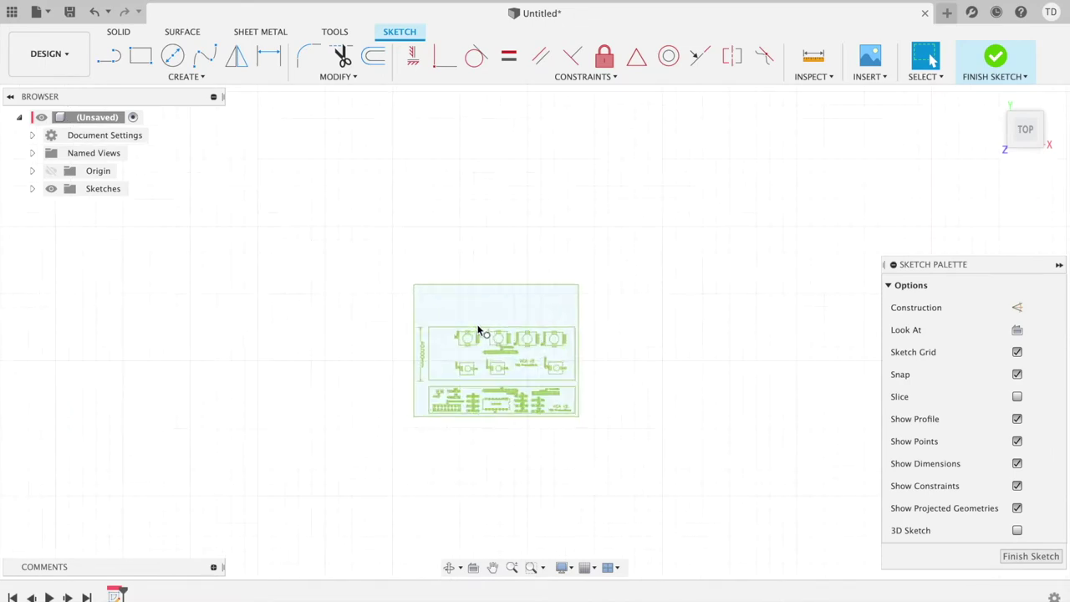
{"action": "scroll", "coordinate": [464, 307], "scroll_direction": "up", "scroll_amount": 1}
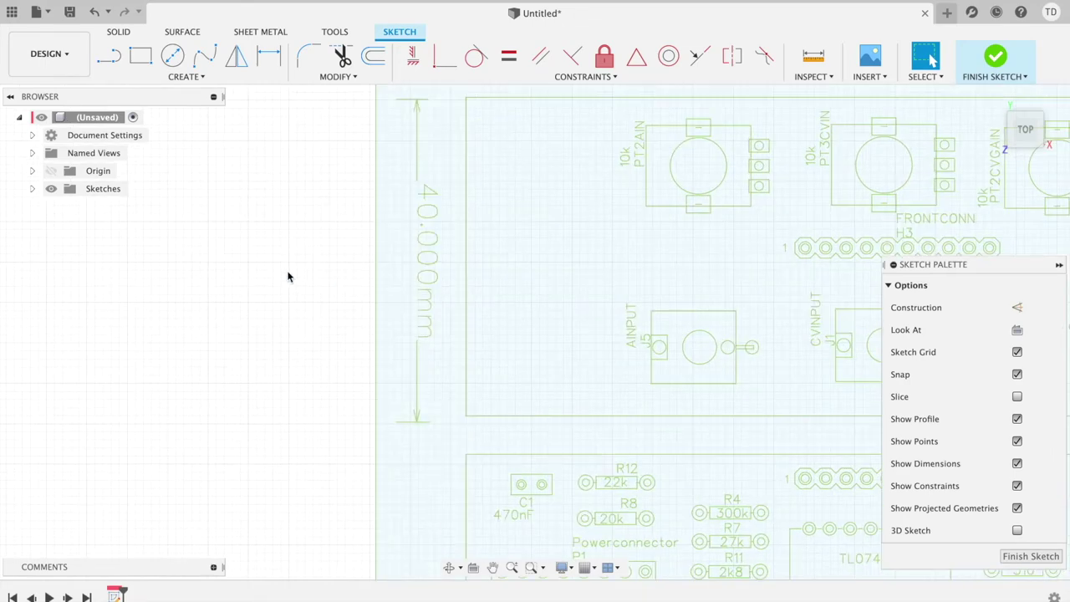
{"action": "middle_click_drag", "start_coordinate": [289, 276], "coordinate": [258, 331]}
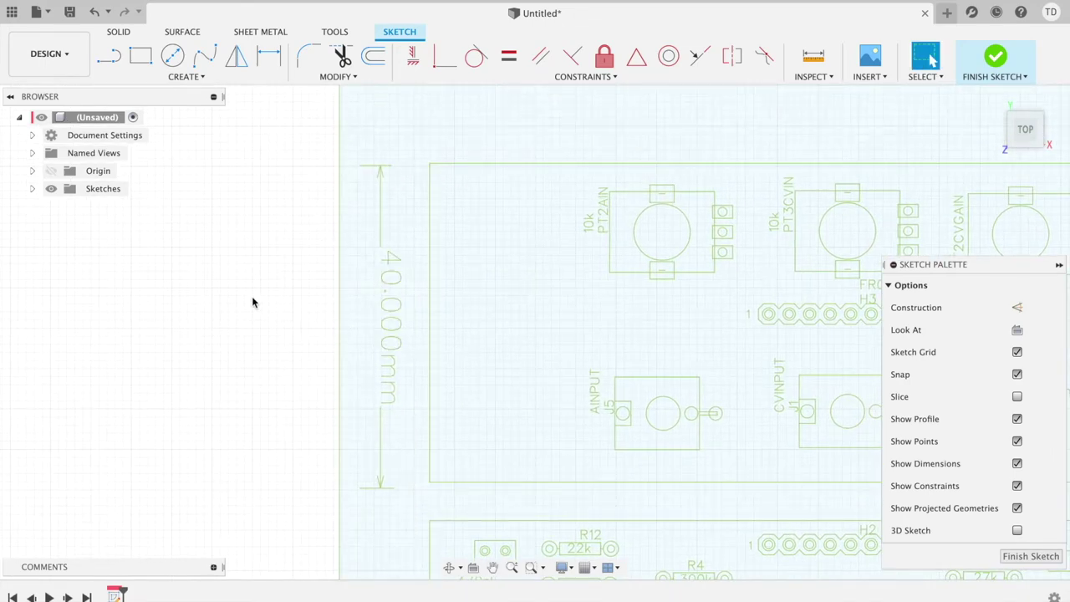
{"action": "key", "text": "i"}
{"action": "left_click", "coordinate": [381, 165]}
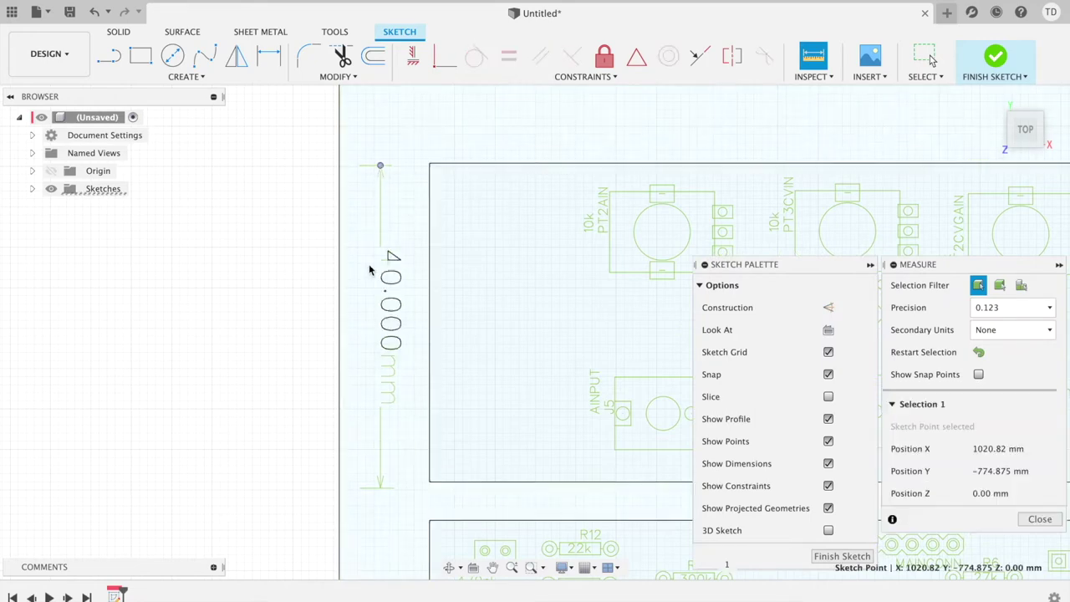
{"action": "left_click", "coordinate": [380, 487]}
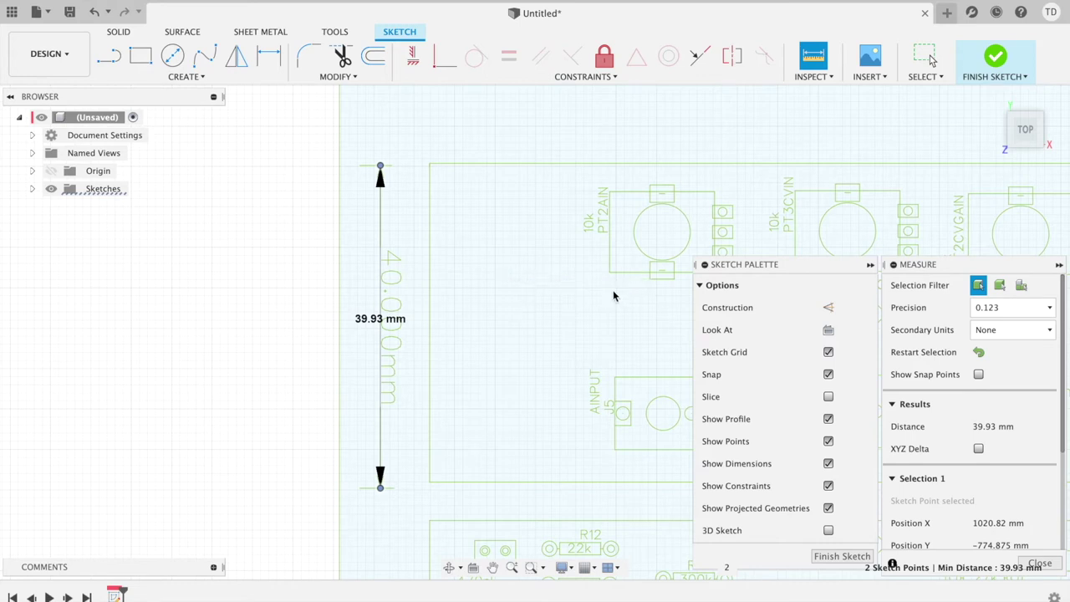
{"action": "left_click", "coordinate": [1040, 563]}
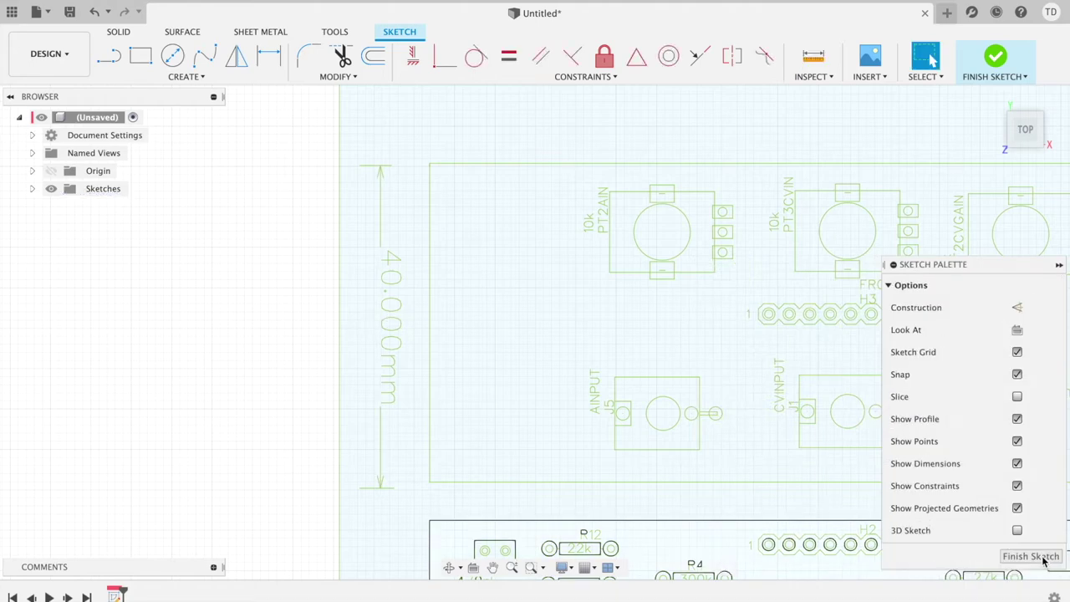
- Finish the sketch containing the rescaled PCB drawing
{"action": "left_click", "coordinate": [1042, 557]}
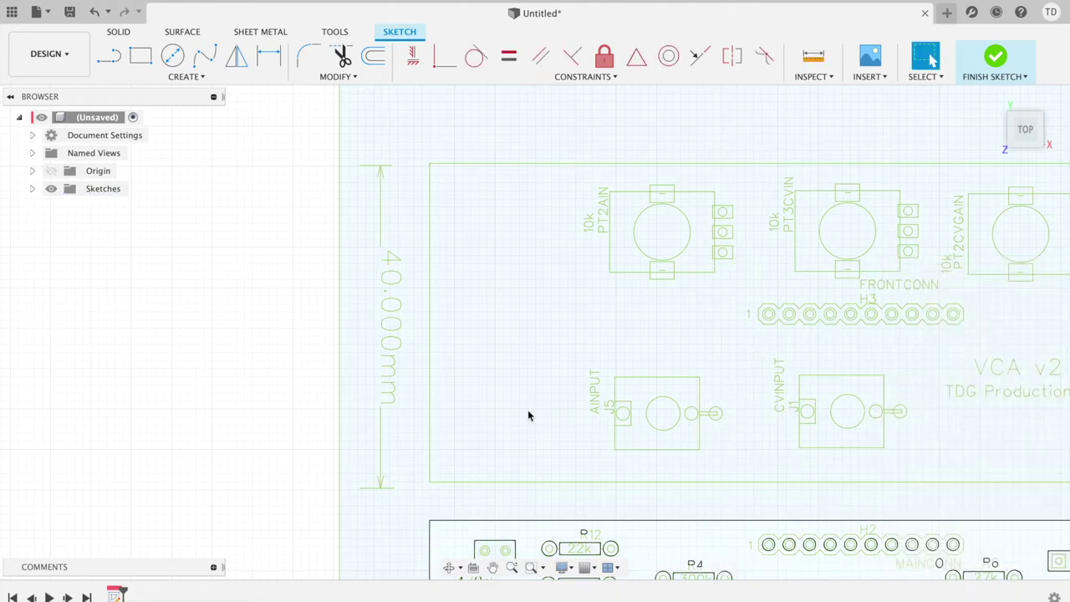
{"action": "scroll", "coordinate": [561, 353], "scroll_direction": "right", "scroll_amount": 8}
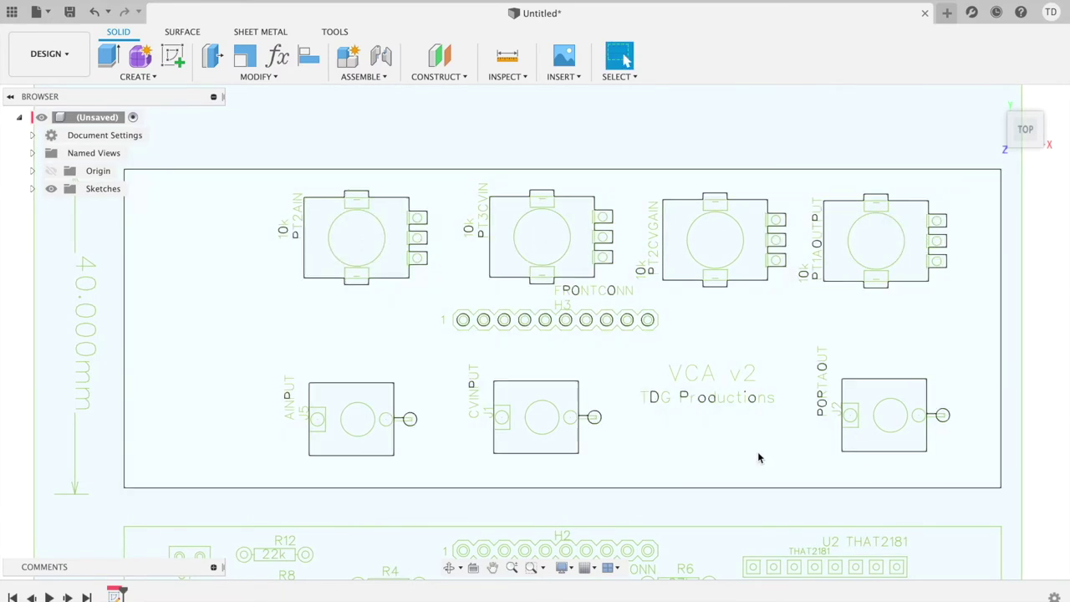
{"action": "scroll", "coordinate": [164, 396], "scroll_direction": "down", "scroll_amount": 5}
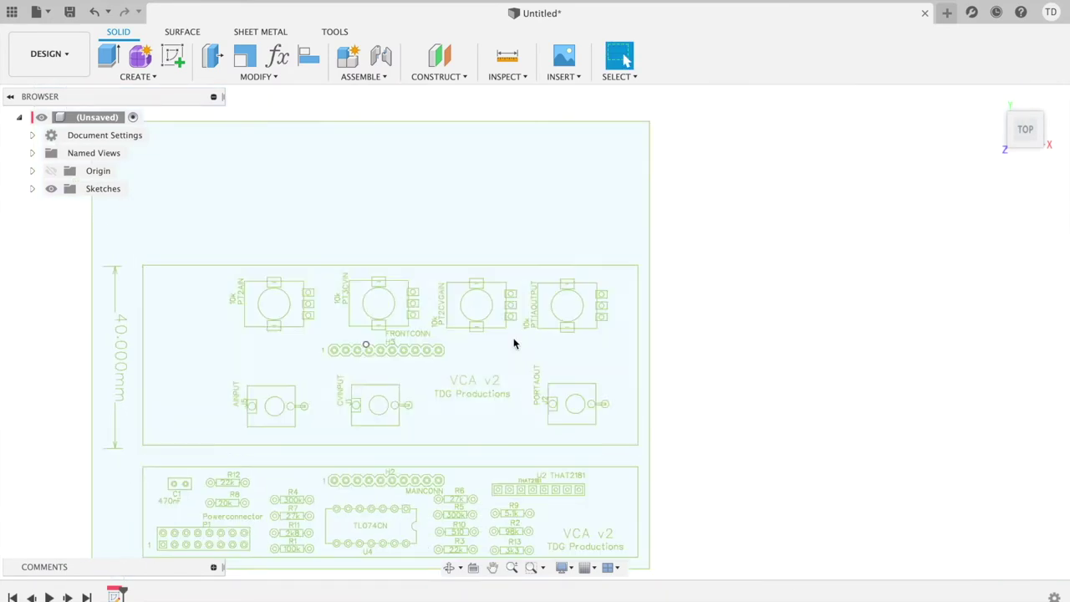
{"action": "scroll", "coordinate": [791, 313], "scroll_direction": "left", "scroll_amount": 3}
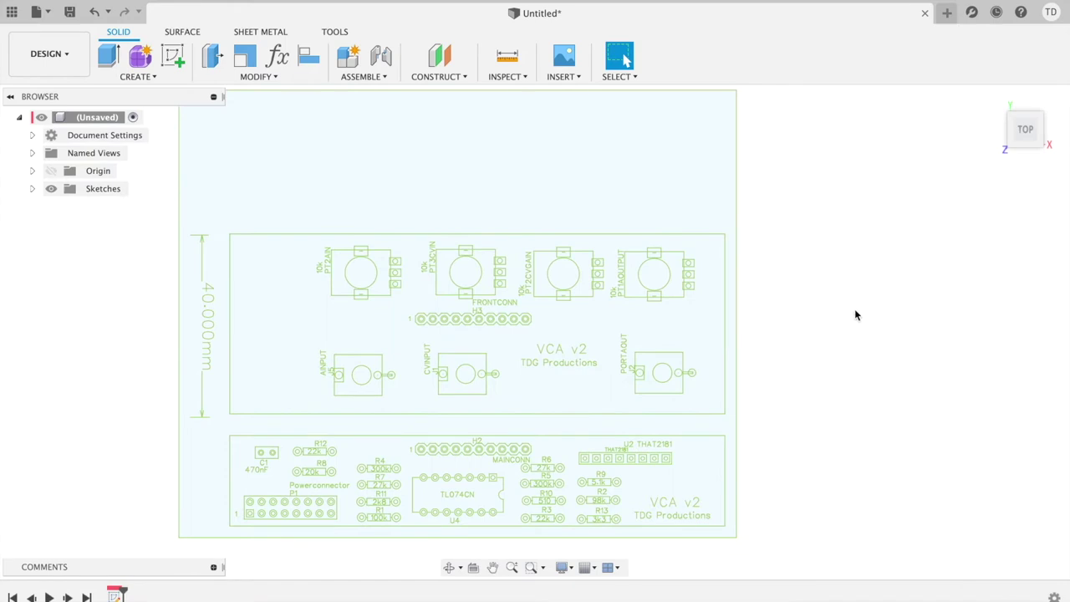
- Sketch a rectangle 128 mm wide and 45 mm high around the upper board outline, on the PCB drawing's plane
{"action": "key", "text": "1"}
{"action": "key", "text": "ctrl+z"}
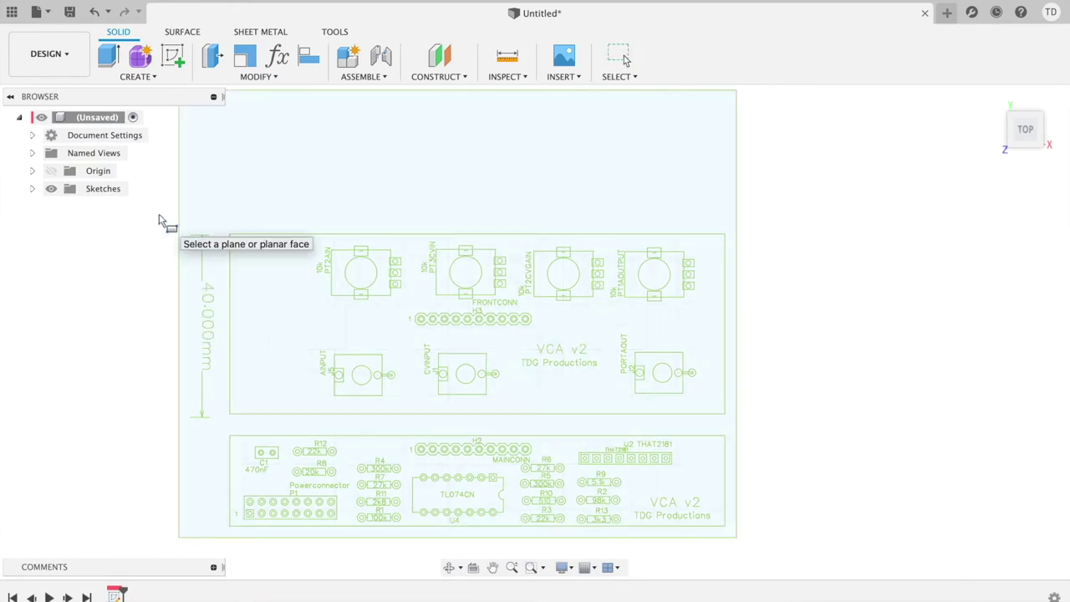
{"action": "left_click", "coordinate": [309, 255]}
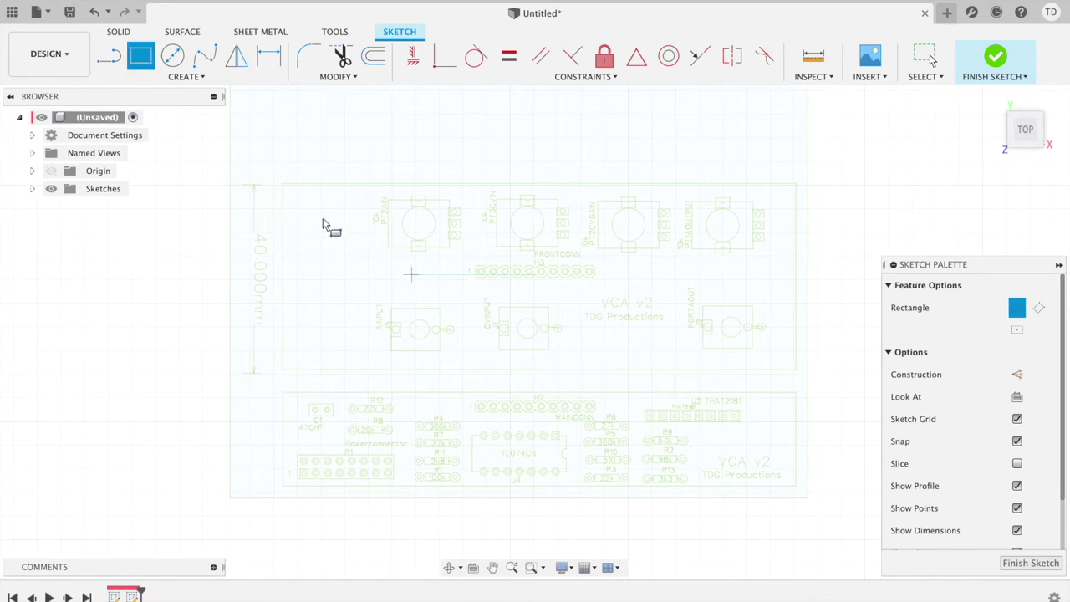
{"action": "left_click", "coordinate": [243, 169]}
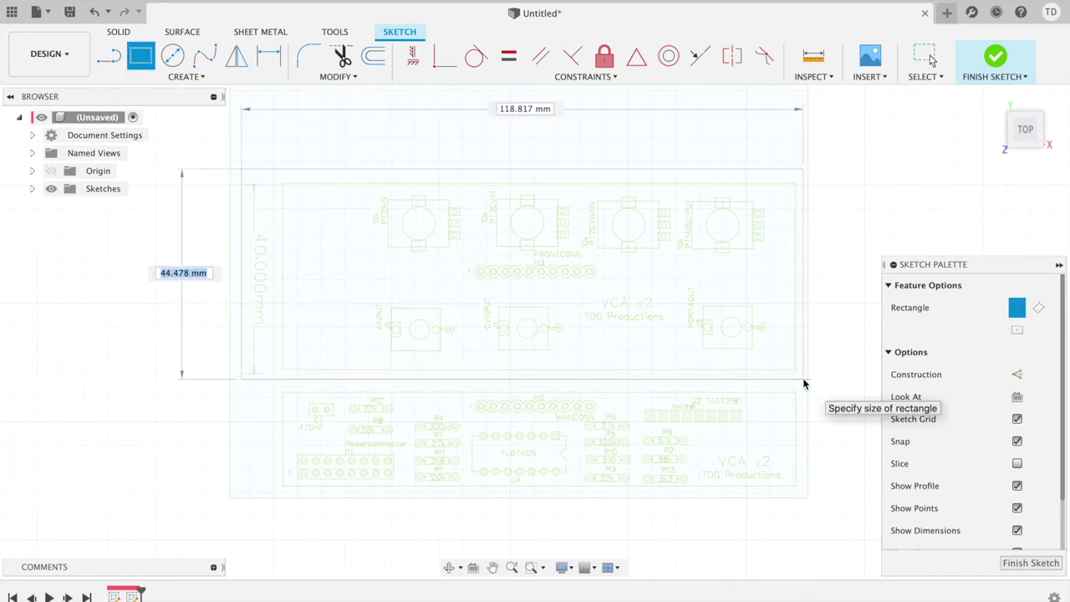
{"action": "key", "text": "Tab"}
{"action": "type", "text": "128"}
{"action": "key", "text": "Tab"}
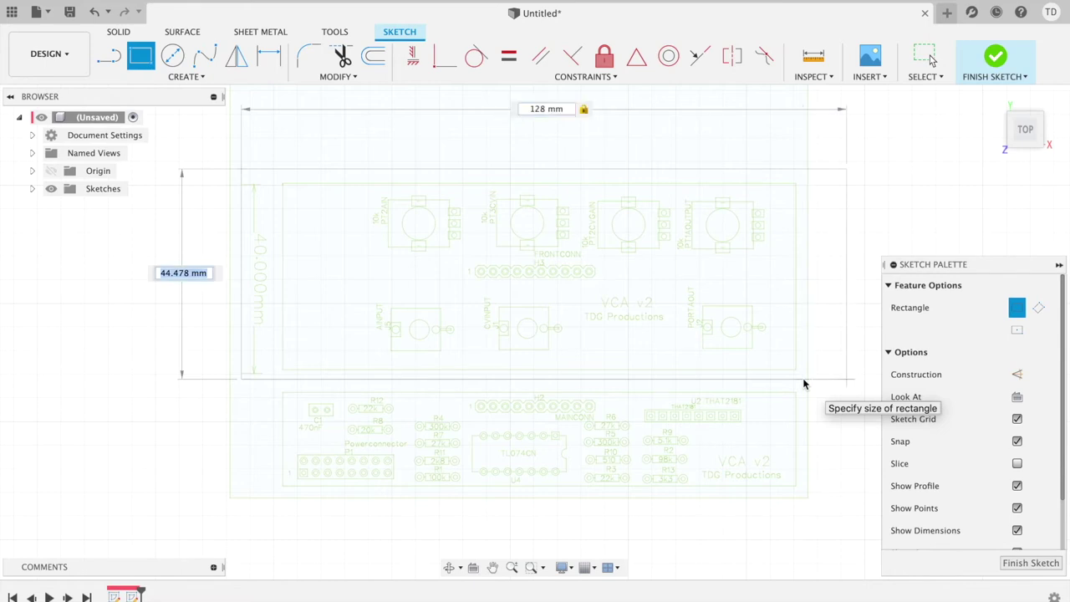
{"action": "type", "text": "45"}
{"action": "key", "text": "Tab"}
{"action": "key", "text": "Return"}
{"action": "key", "text": "Escape"}
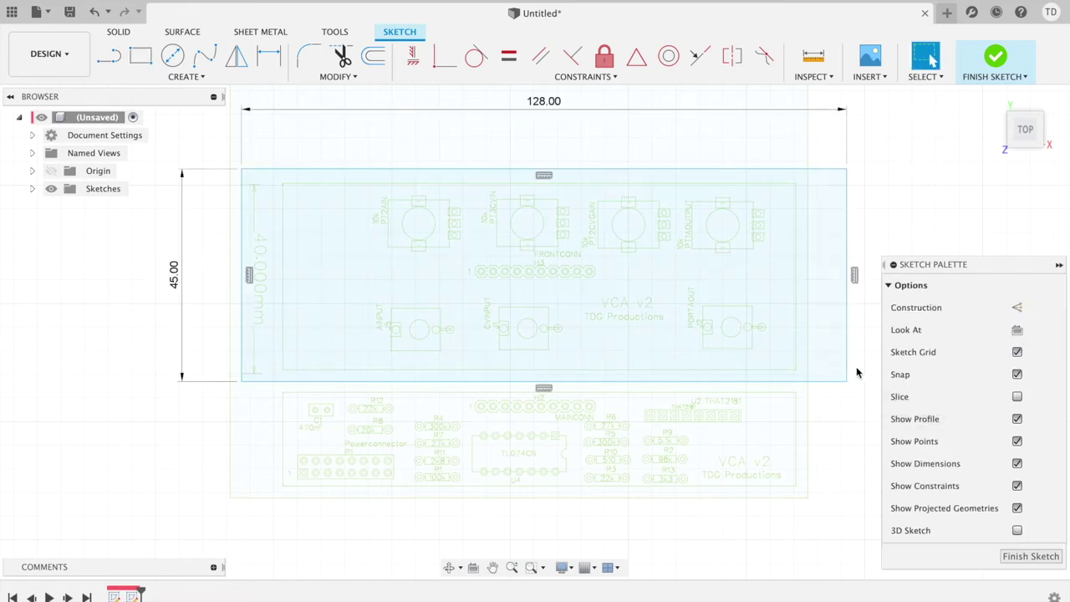
- Extrude the 128 by 45 mm rectangle 2 mm as a new body and hide the bodies
{"action": "left_click", "coordinate": [281, 182]}
{"action": "type", "text": "e"}
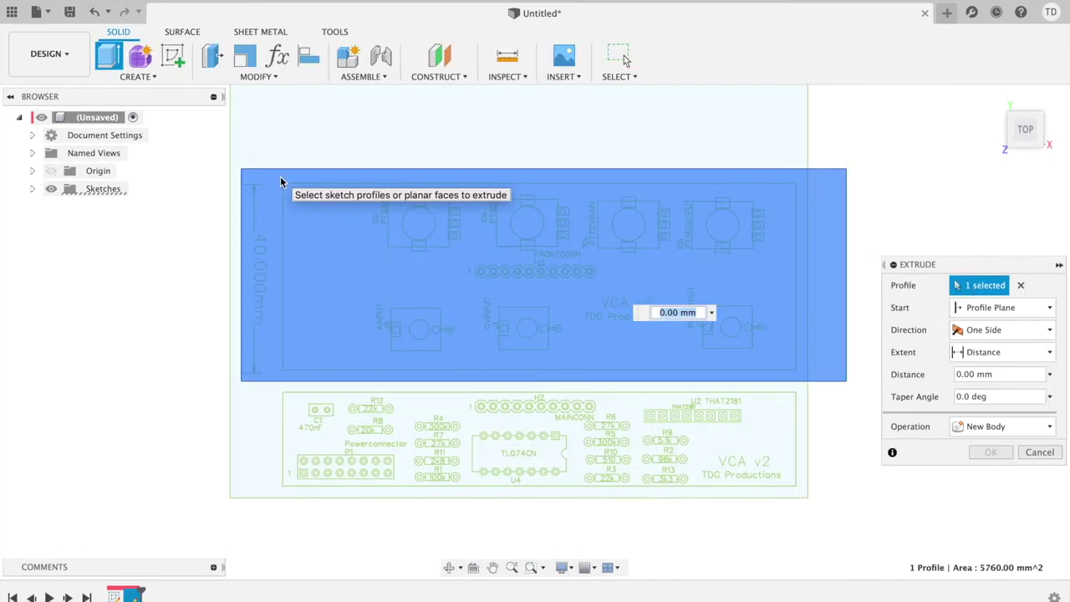
{"action": "type", "text": "2"}
{"action": "key", "text": "Return"}
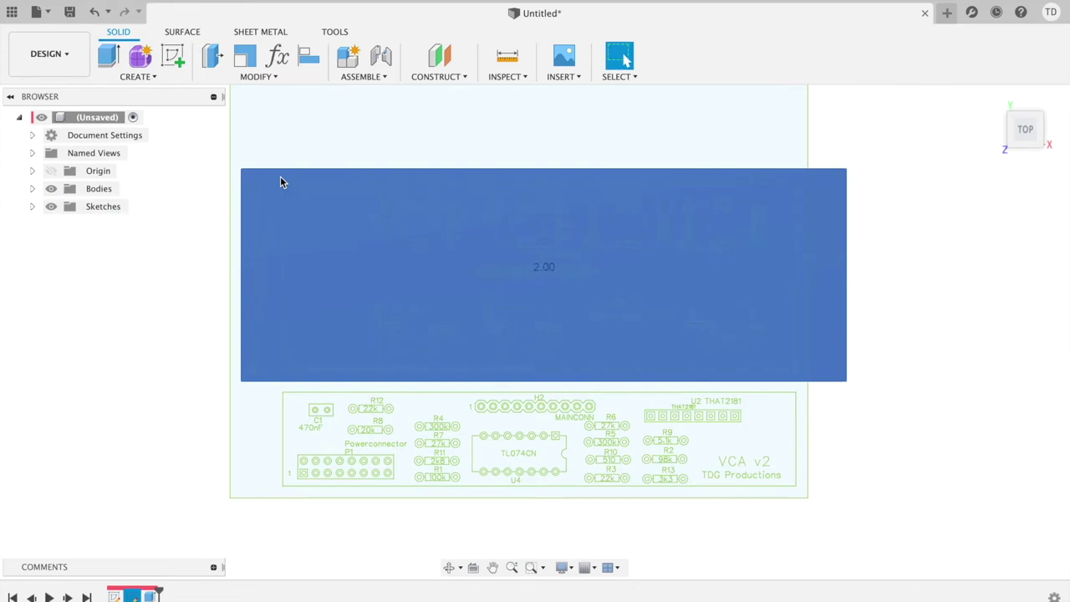
{"action": "left_click", "coordinate": [51, 188]}
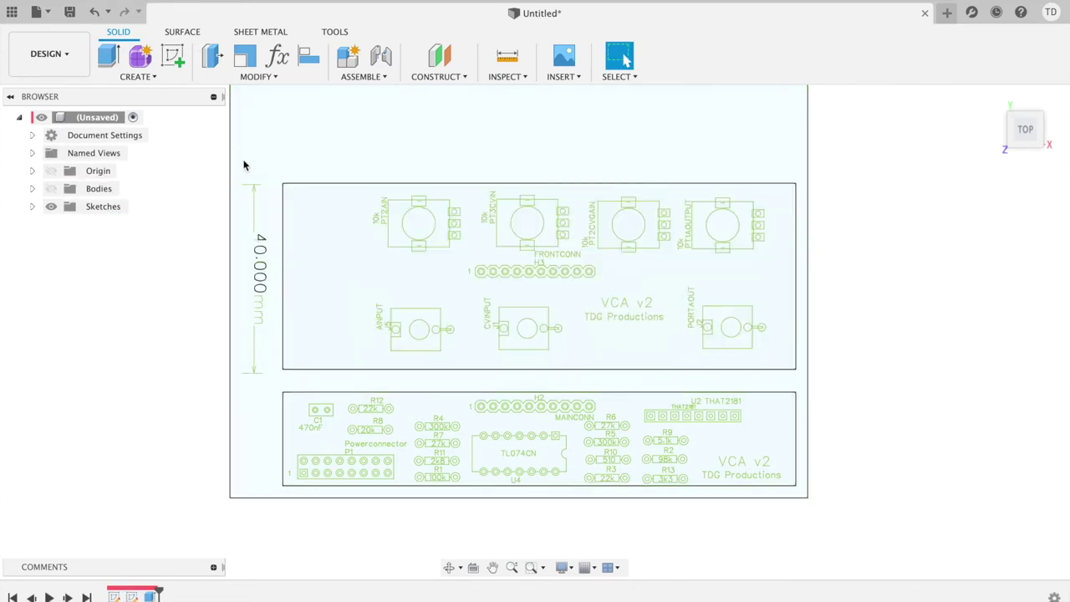
- Show the bodies and extrude-cut the PT3CVIN, PT2CVGAIN and PT1AOUTPUT potentiometer circles about 17 mm through the panel
{"action": "left_click", "coordinate": [428, 221]}
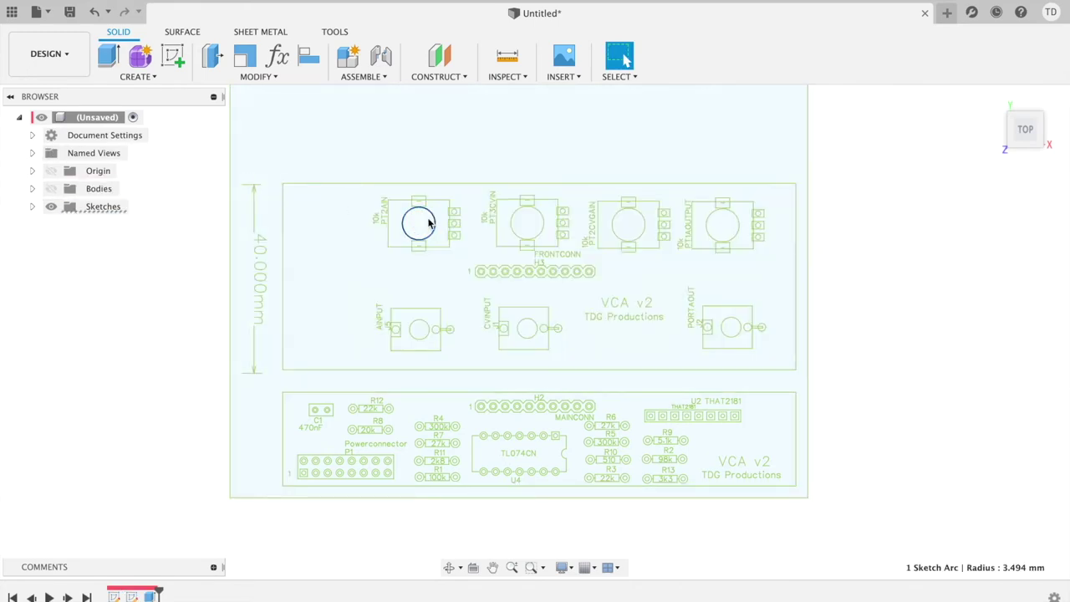
{"action": "left_click", "coordinate": [536, 221], "text": "shift"}
{"action": "left_click", "coordinate": [627, 221], "text": "shift"}
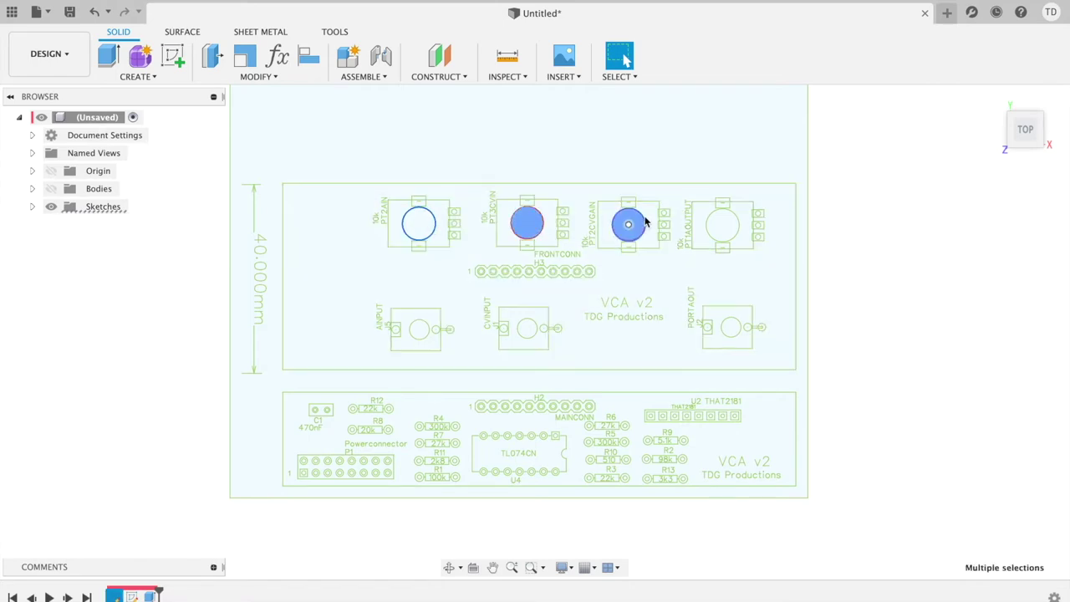
{"action": "left_click", "coordinate": [719, 223], "text": "shift"}
{"action": "key", "text": "e"}
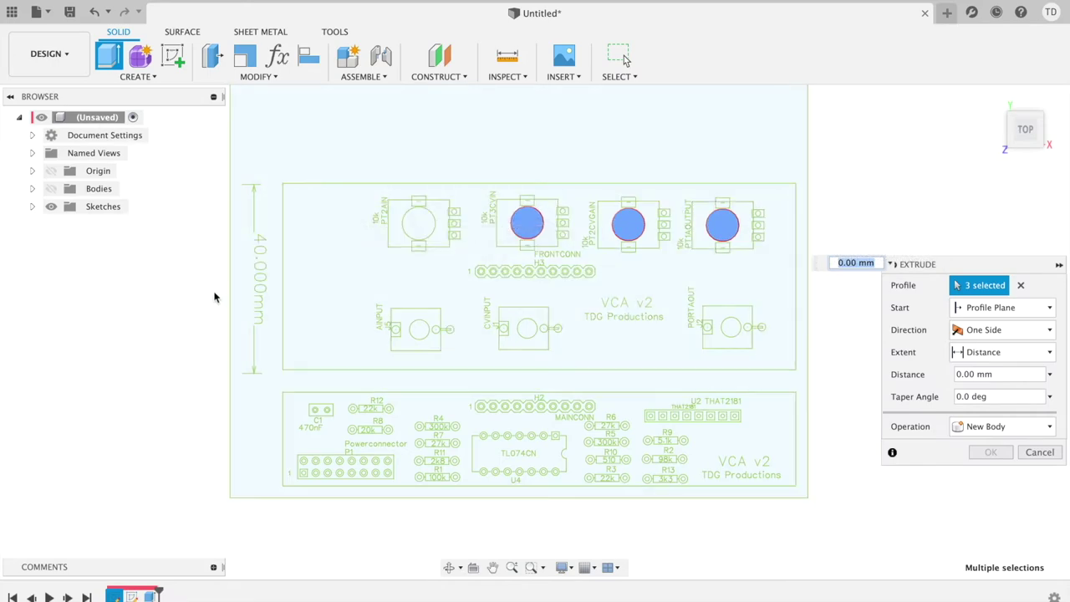
{"action": "left_click", "coordinate": [52, 190]}
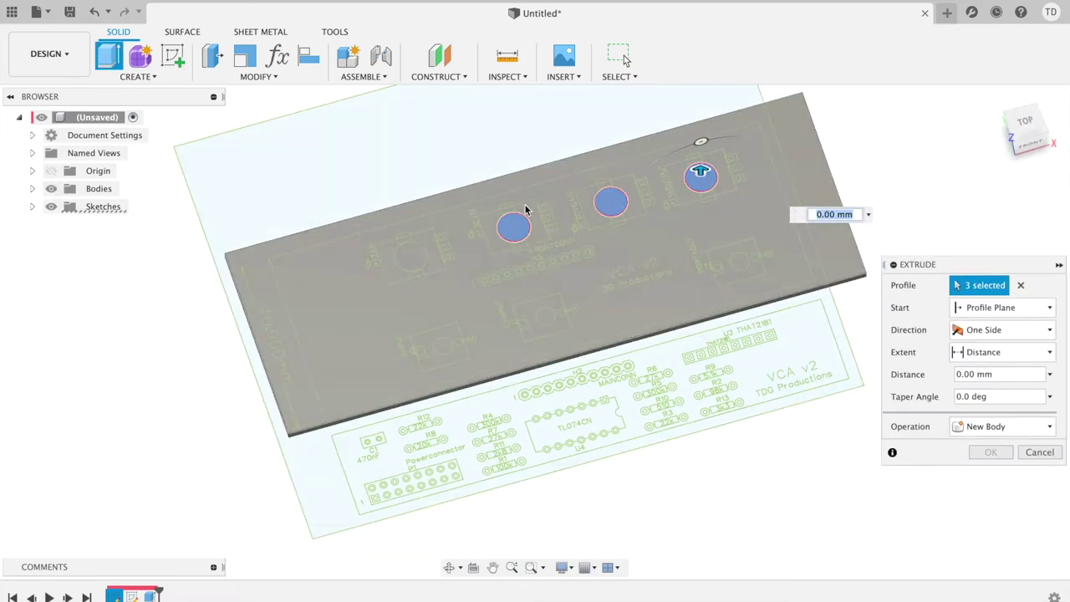
{"action": "left_click_drag", "start_coordinate": [701, 172], "coordinate": [700, 132]}
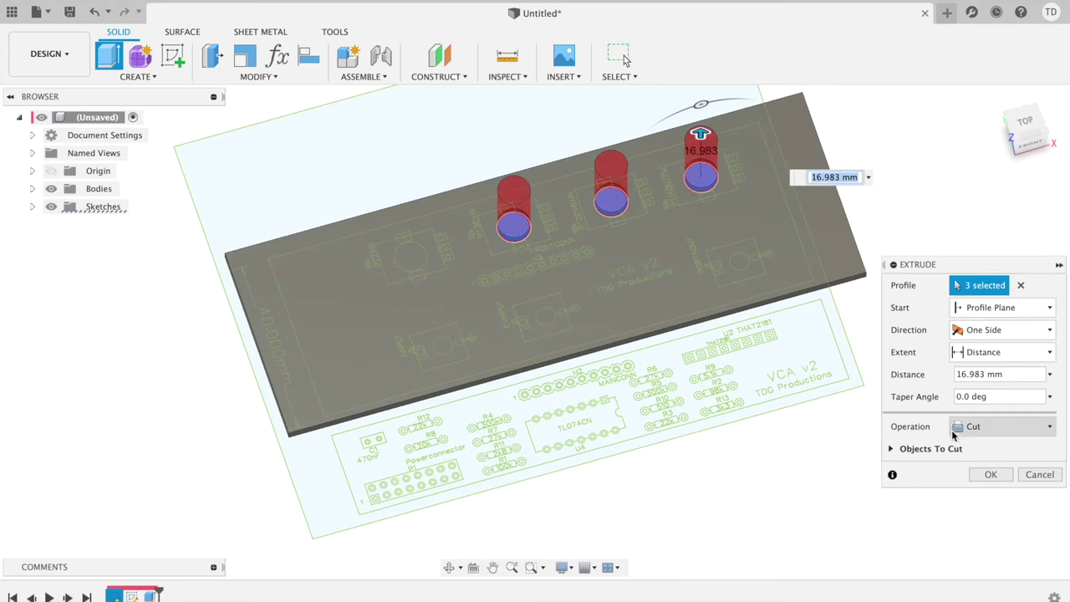
{"action": "left_click", "coordinate": [987, 474]}
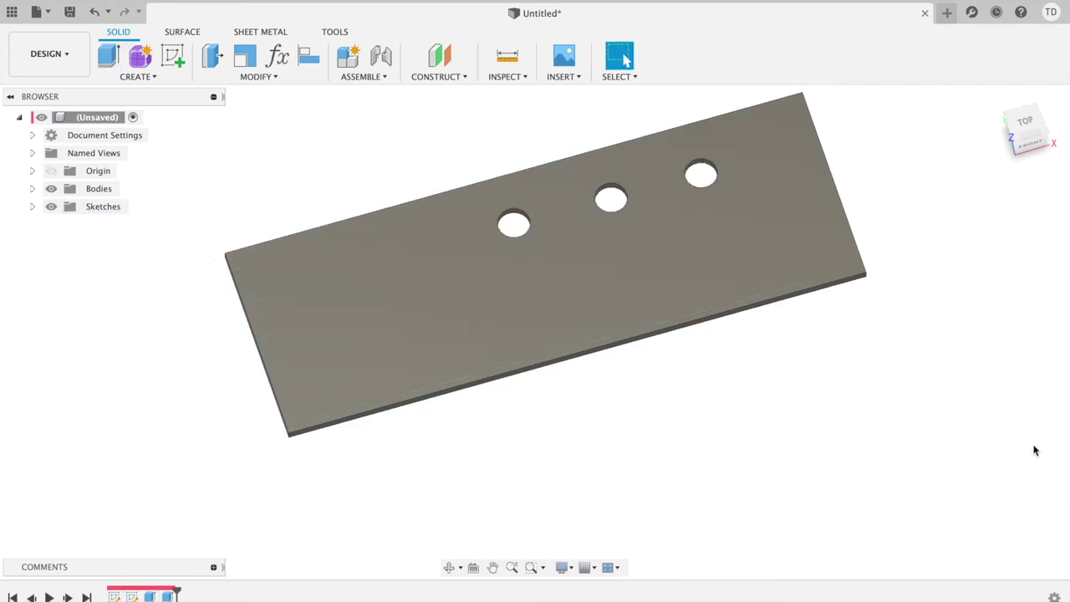
{"action": "scroll", "coordinate": [656, 231], "scroll_direction": "up", "scroll_amount": 5}
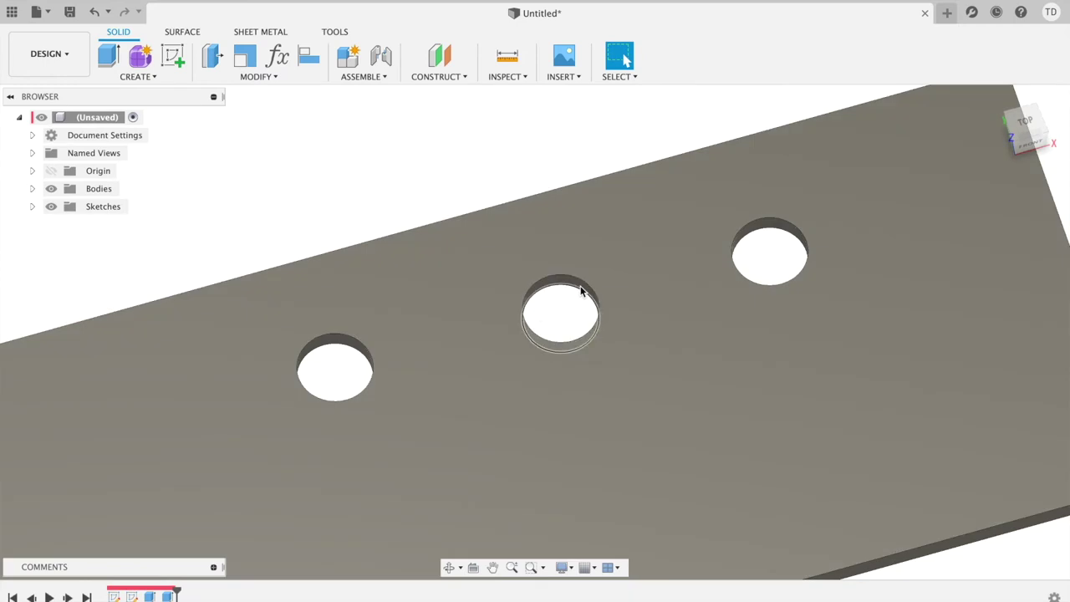
{"action": "scroll", "coordinate": [580, 291], "scroll_direction": "down", "scroll_amount": 5}
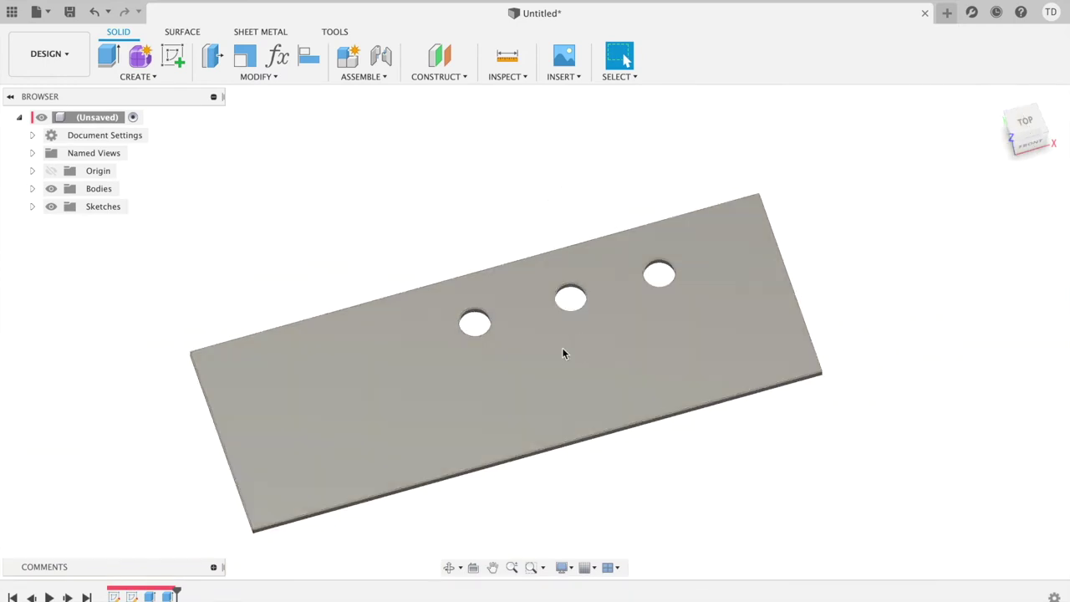
{"action": "middle_click_drag", "start_coordinate": [484, 358], "coordinate": [549, 312], "text": "shift"}
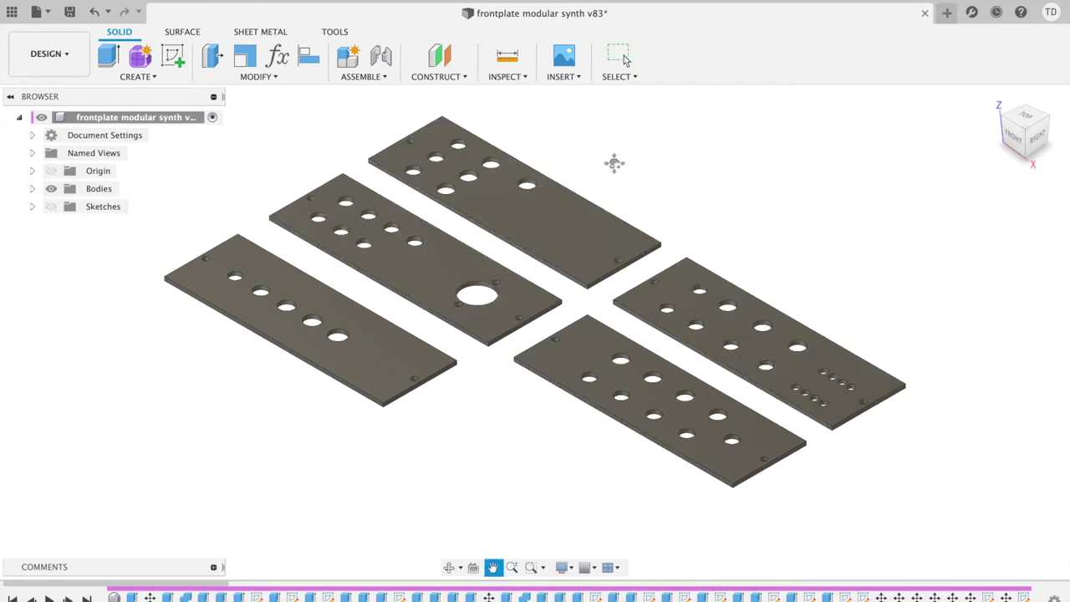
- Show the sketches in the frontplate modular synth design to display the engraving text on the panels
{"action": "middle_click_drag", "start_coordinate": [613, 162], "coordinate": [593, 213]}
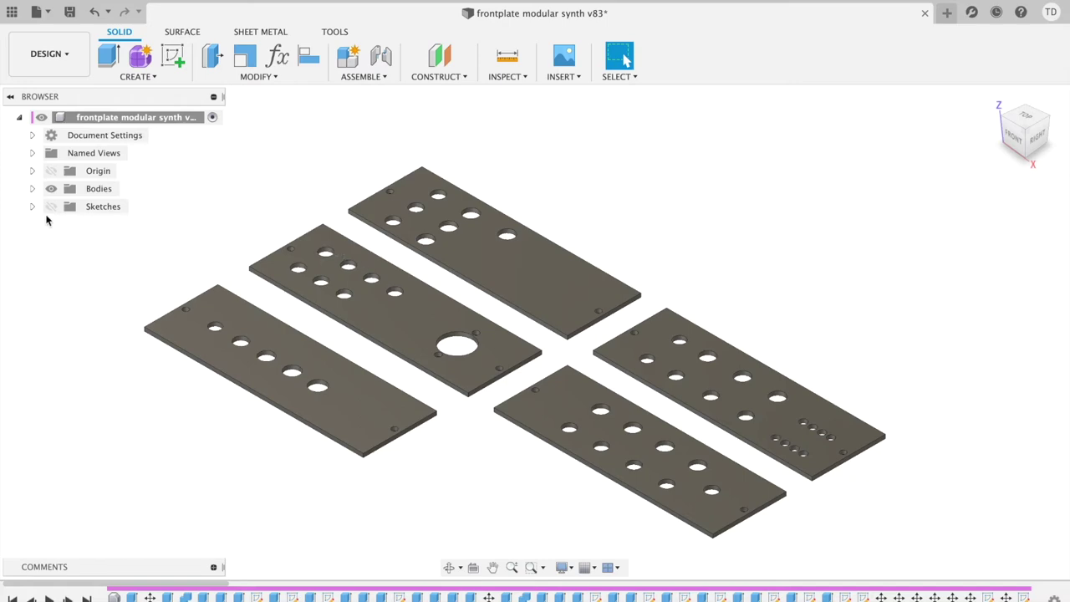
{"action": "left_click", "coordinate": [51, 206]}
{"action": "scroll", "coordinate": [289, 265], "scroll_direction": "up", "scroll_amount": 5}
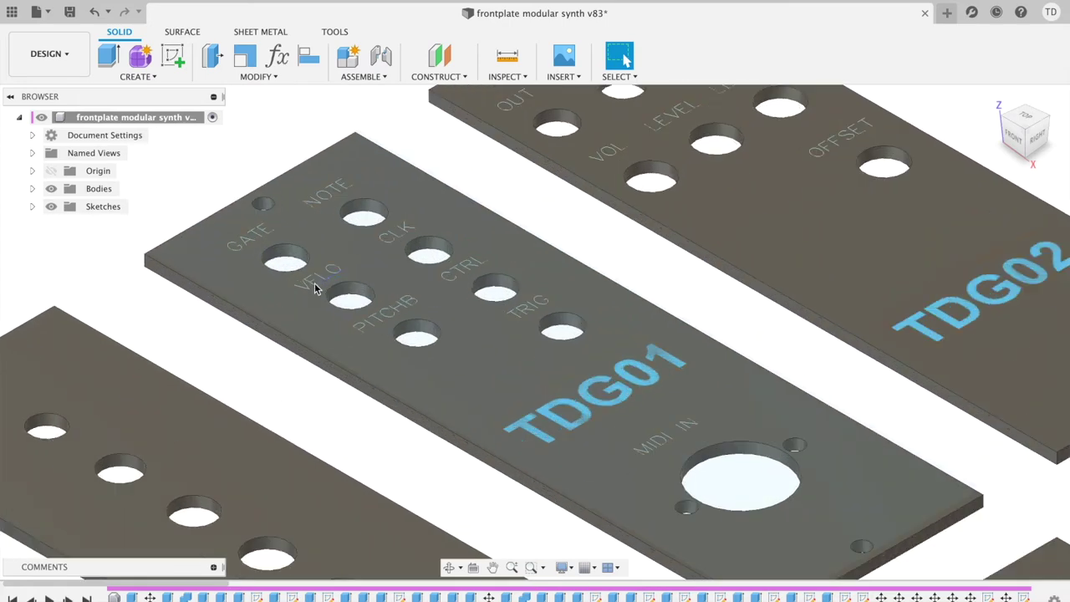
{"action": "scroll", "coordinate": [267, 229], "scroll_direction": "up", "scroll_amount": 5}
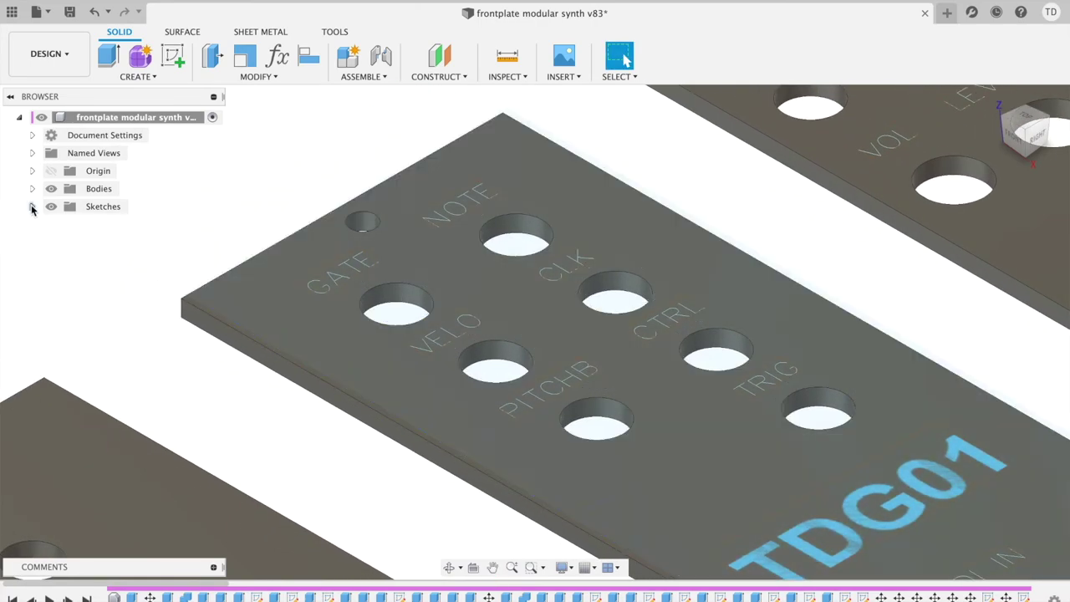
- Open the panel text sketch, examine the LEVEL text's height, angle and font settings without changing them, and finish the sketch
{"action": "left_click", "coordinate": [32, 206]}
{"action": "double_click", "coordinate": [153, 277]}
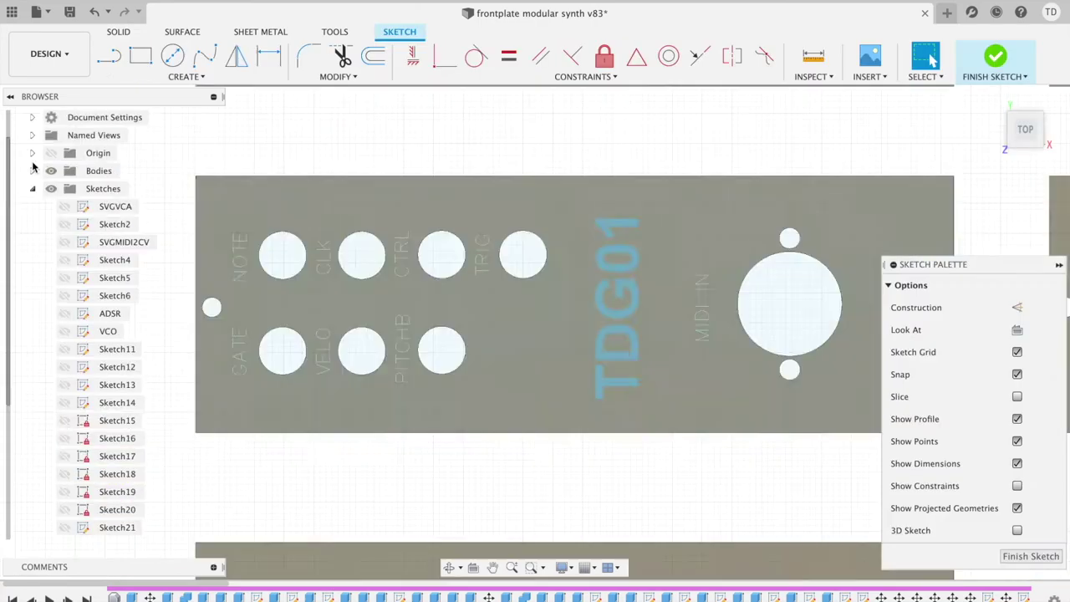
{"action": "double_click", "coordinate": [395, 200]}
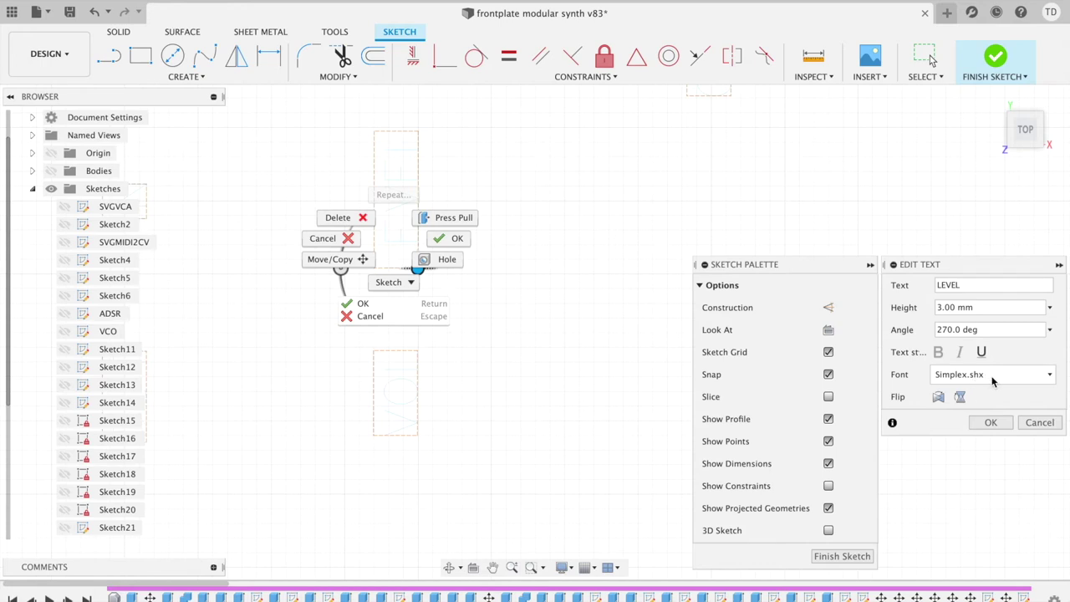
{"action": "left_click", "coordinate": [1039, 423]}
{"action": "scroll", "coordinate": [783, 388], "scroll_direction": "down", "scroll_amount": 3}
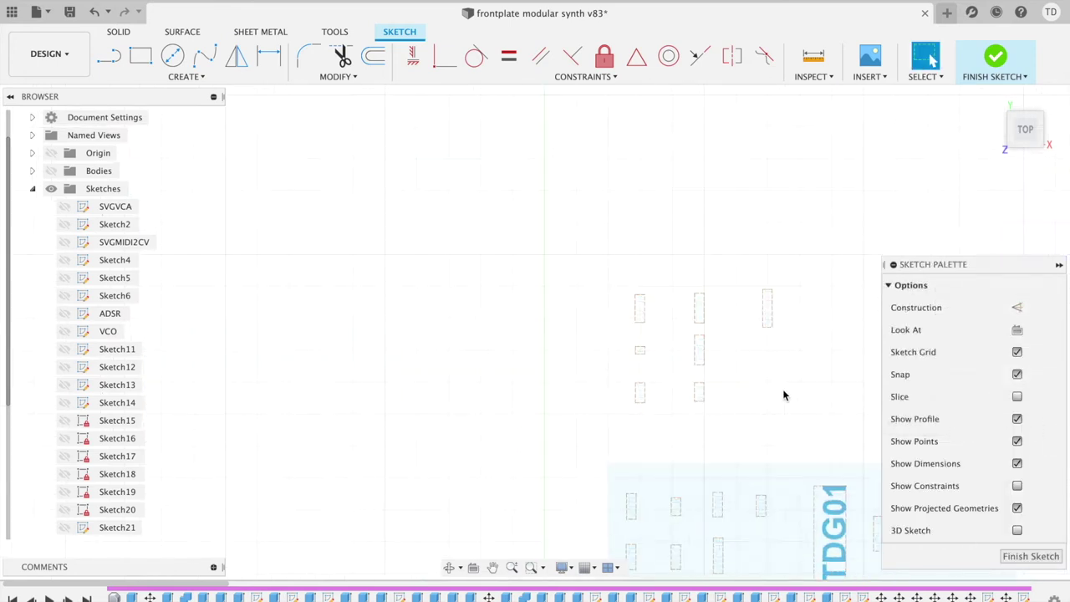
{"action": "left_click", "coordinate": [1040, 558]}
- In the Manufacture workspace, review the TDG04 engrave (4) setup's coordinate system and stock settings, and close it without changes
{"action": "scroll", "coordinate": [795, 407], "scroll_direction": "down", "scroll_amount": 2}
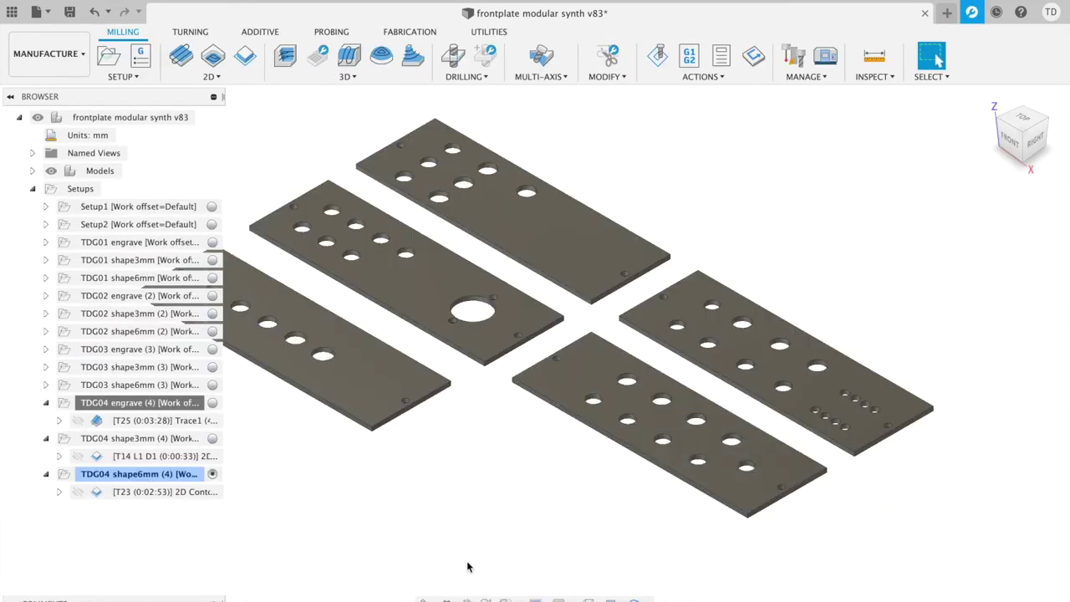
{"action": "right_click", "coordinate": [152, 409]}
{"action": "left_click", "coordinate": [180, 4]}
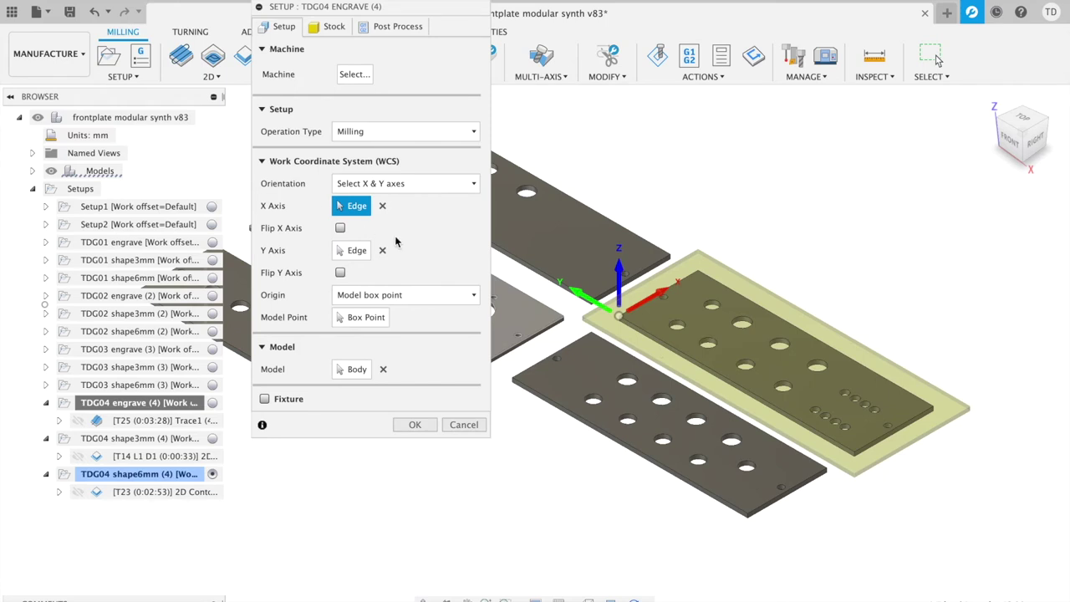
{"action": "left_click", "coordinate": [330, 26]}
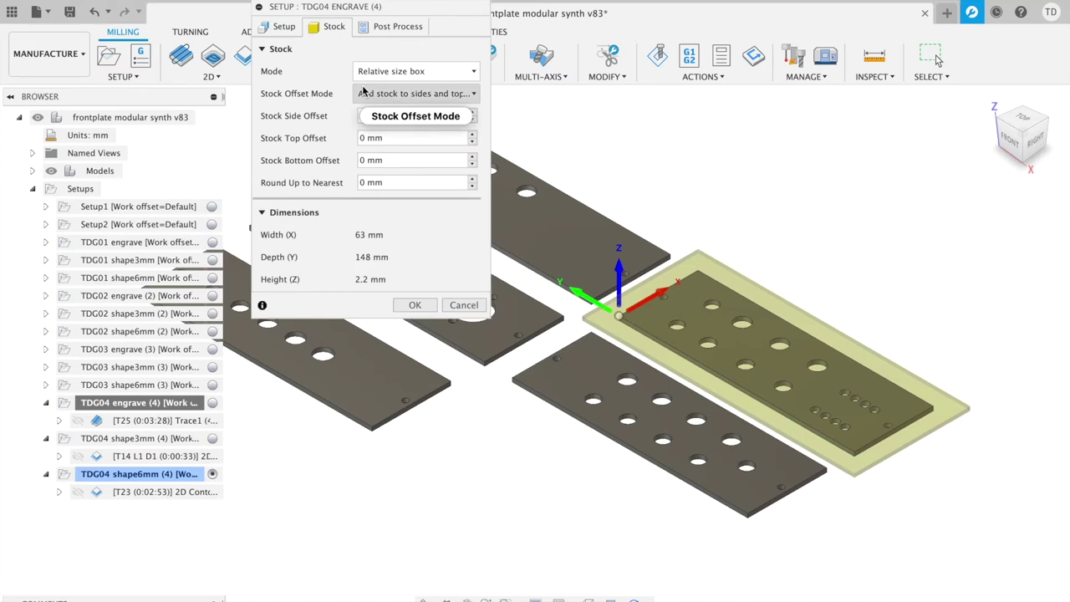
{"action": "left_click", "coordinate": [277, 28]}
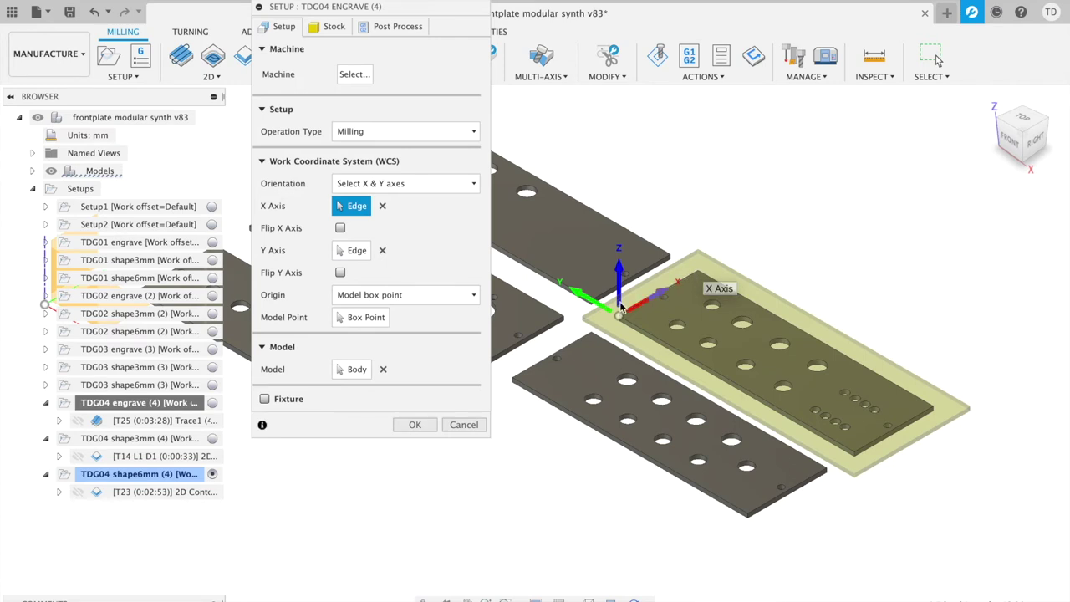
{"action": "left_click", "coordinate": [334, 26]}
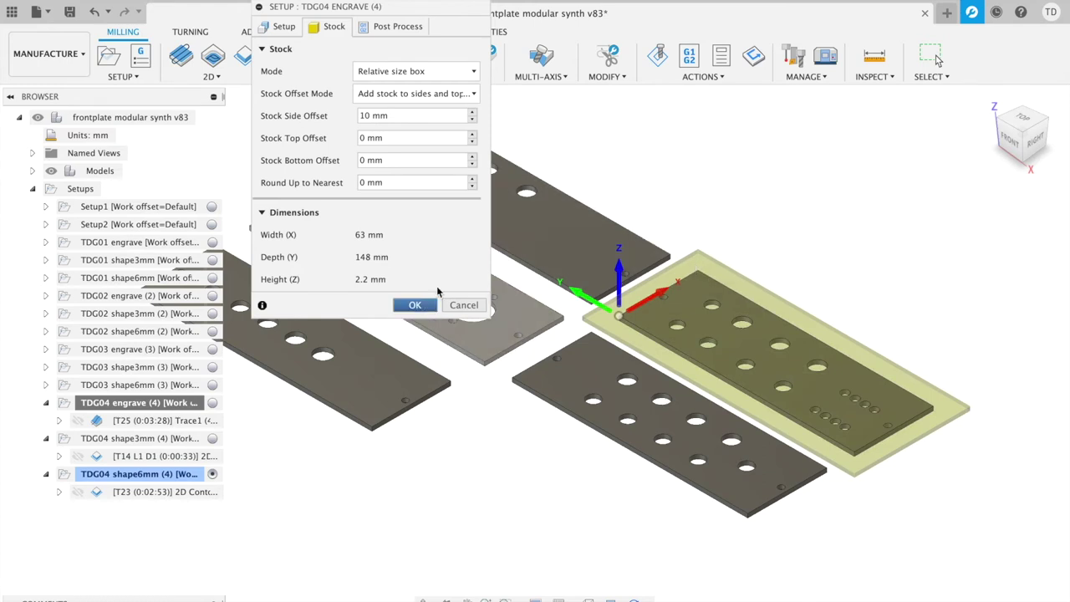
{"action": "left_click", "coordinate": [462, 305]}
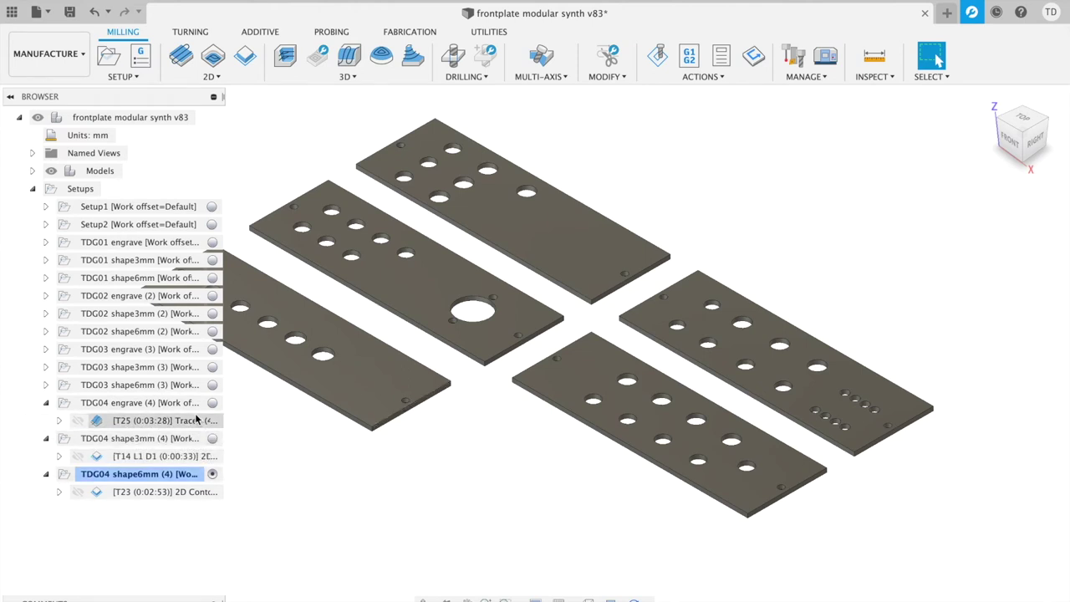
- Activate the TDG04 engrave (4) setup, display its Trace1 toolpath and hide the models
{"action": "left_click", "coordinate": [155, 421]}
{"action": "left_click", "coordinate": [193, 404]}
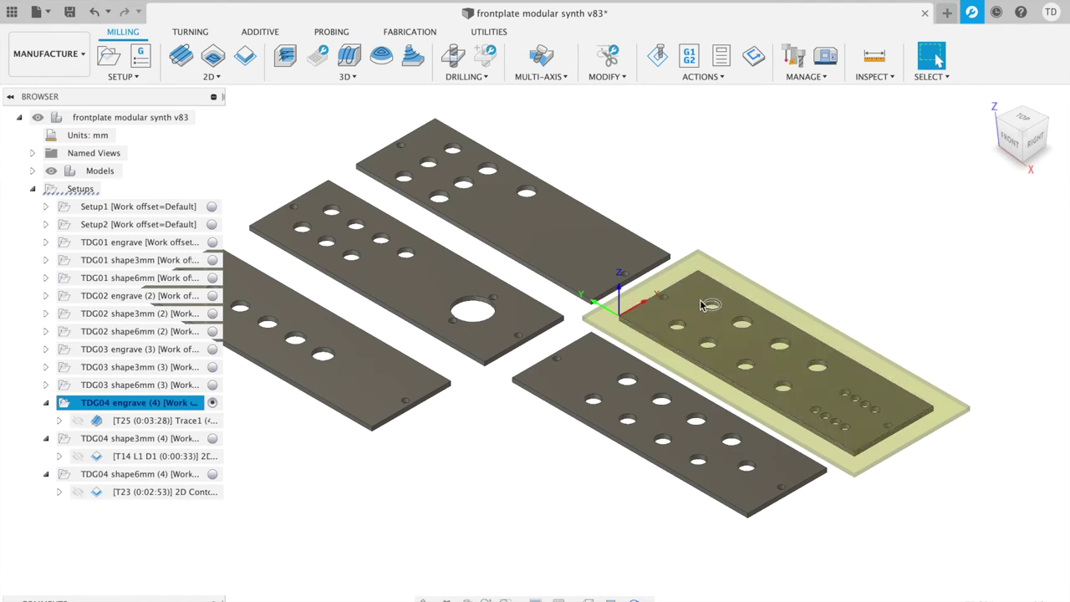
{"action": "left_click", "coordinate": [158, 422]}
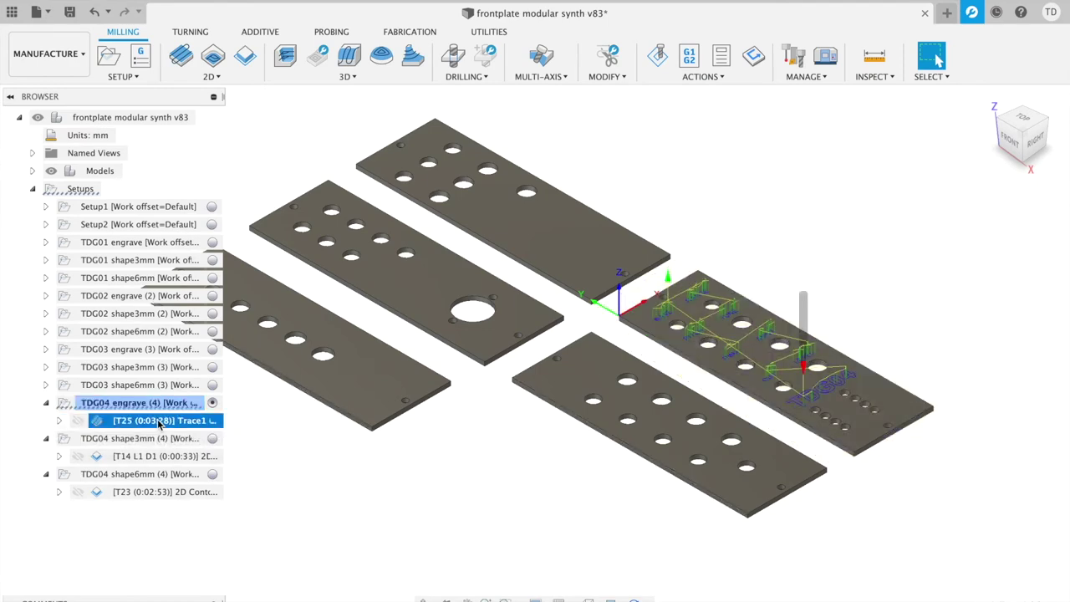
{"action": "scroll", "coordinate": [838, 327], "scroll_direction": "up", "scroll_amount": 5}
{"action": "scroll", "coordinate": [585, 202], "scroll_direction": "up", "scroll_amount": 2}
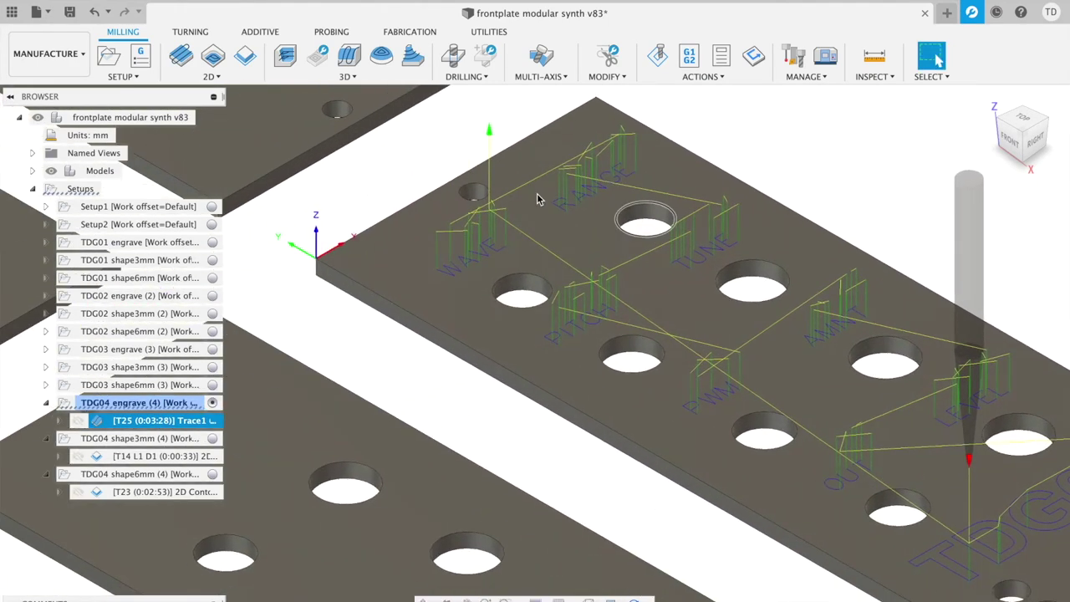
{"action": "scroll", "coordinate": [537, 199], "scroll_direction": "up", "scroll_amount": 3}
{"action": "left_click", "coordinate": [48, 173]}
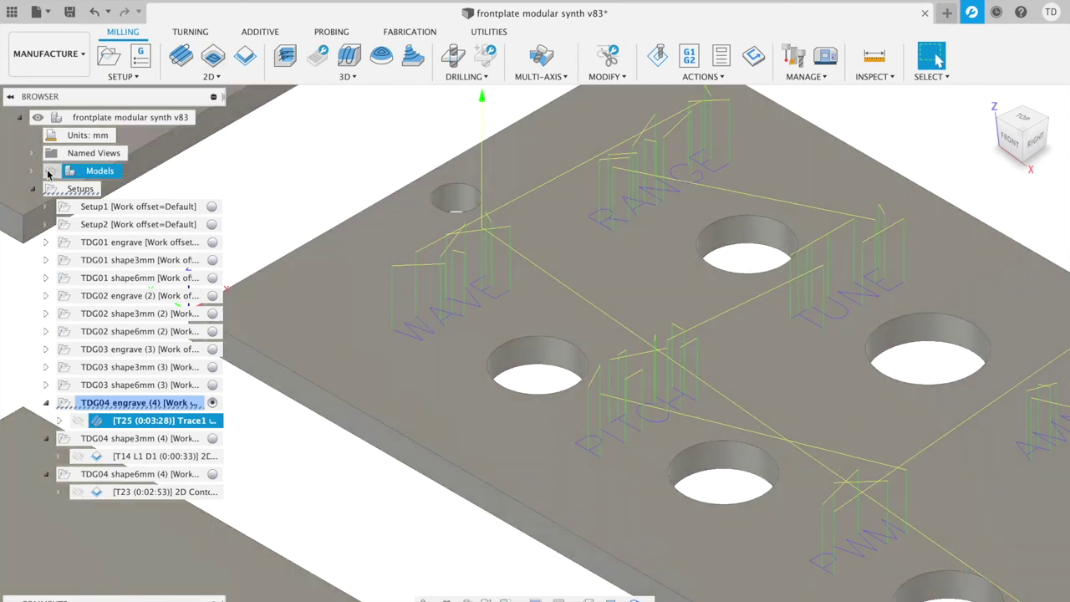
{"action": "scroll", "coordinate": [409, 345], "scroll_direction": "up", "scroll_amount": 6}
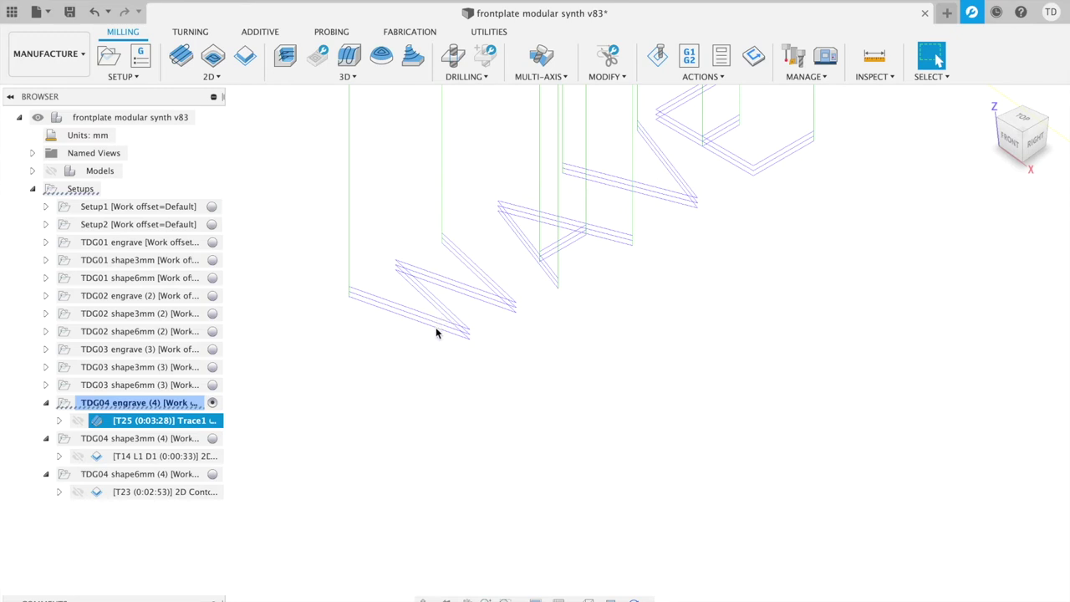
- Open the Trace1 operation and review its tool, geometry, heights, passes and linking settings, keeping them as they are
{"action": "right_click", "coordinate": [198, 420]}
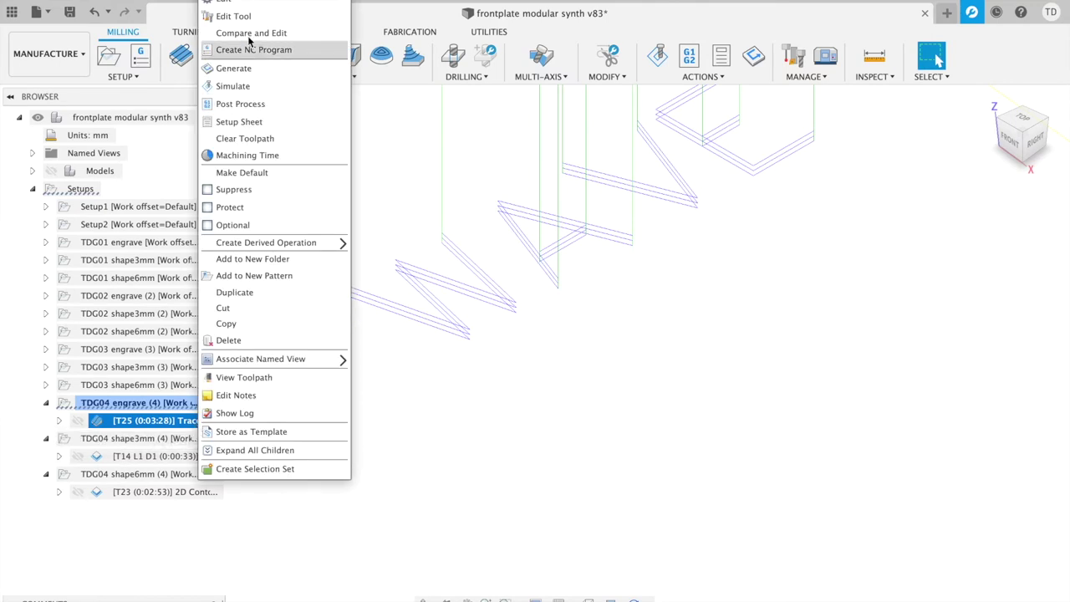
{"action": "left_click", "coordinate": [239, 3]}
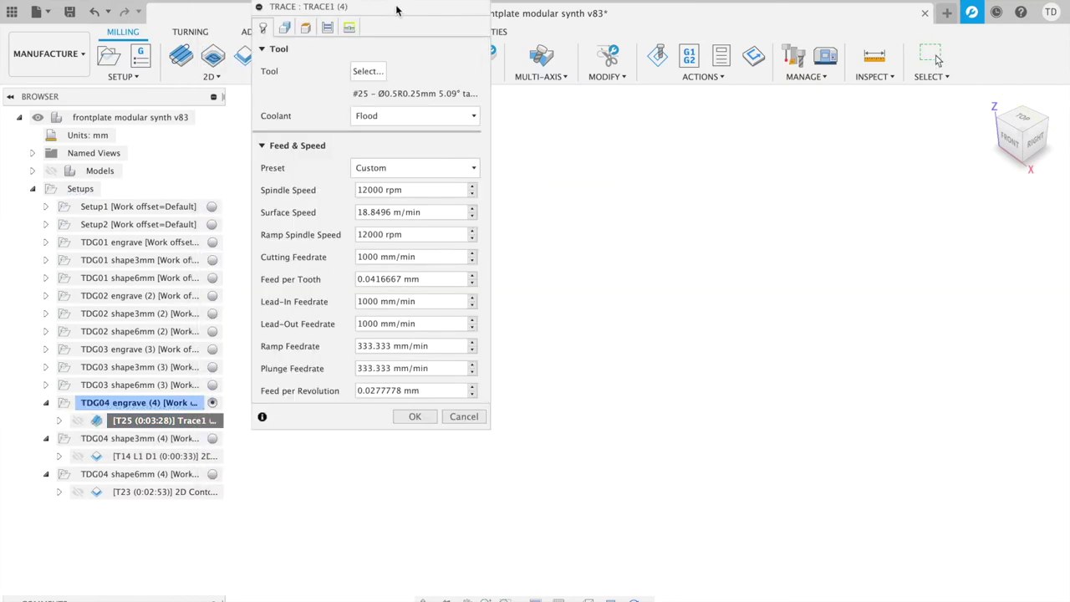
{"action": "mouse_move", "coordinate": [409, 11]}
{"action": "left_mouse_down"}
{"action": "mouse_move", "coordinate": [492, 52]}
{"action": "mouse_move", "coordinate": [471, 42]}
{"action": "left_mouse_up"}
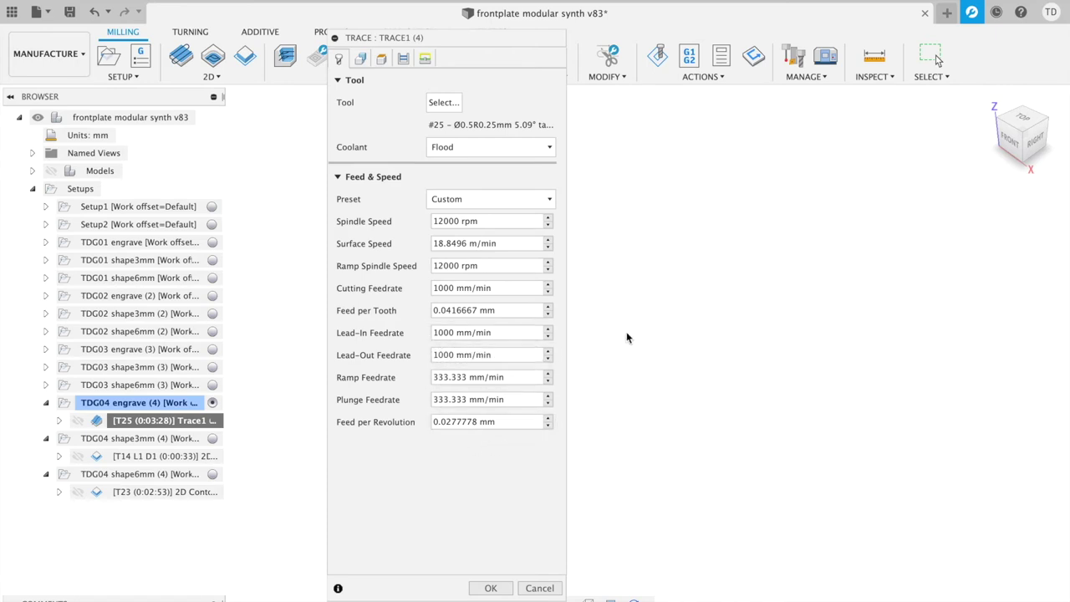
{"action": "left_click", "coordinate": [362, 62]}
{"action": "left_click", "coordinate": [383, 59]}
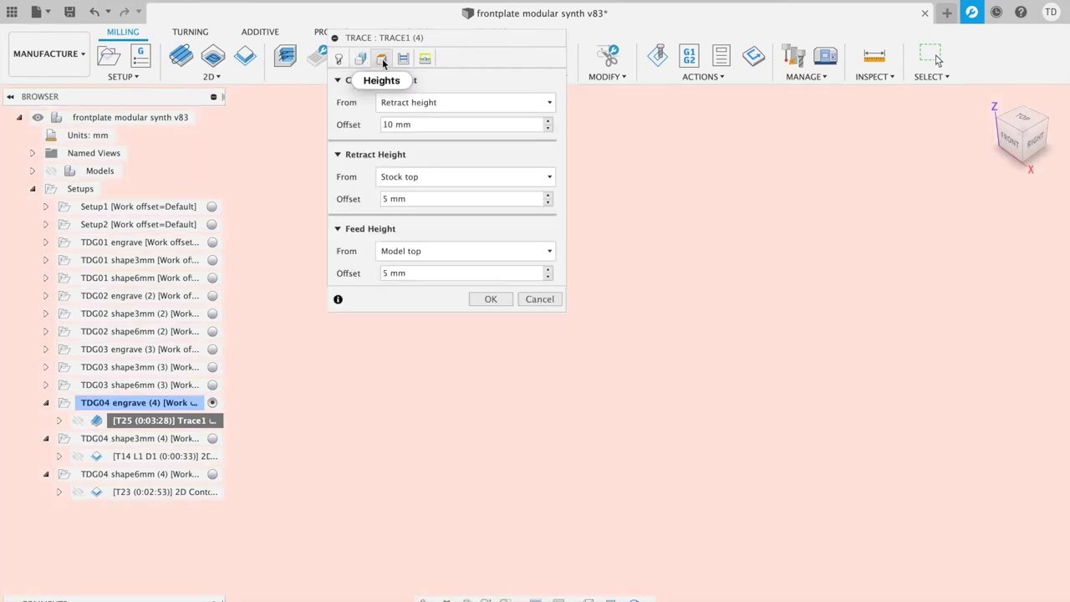
{"action": "left_click", "coordinate": [402, 59]}
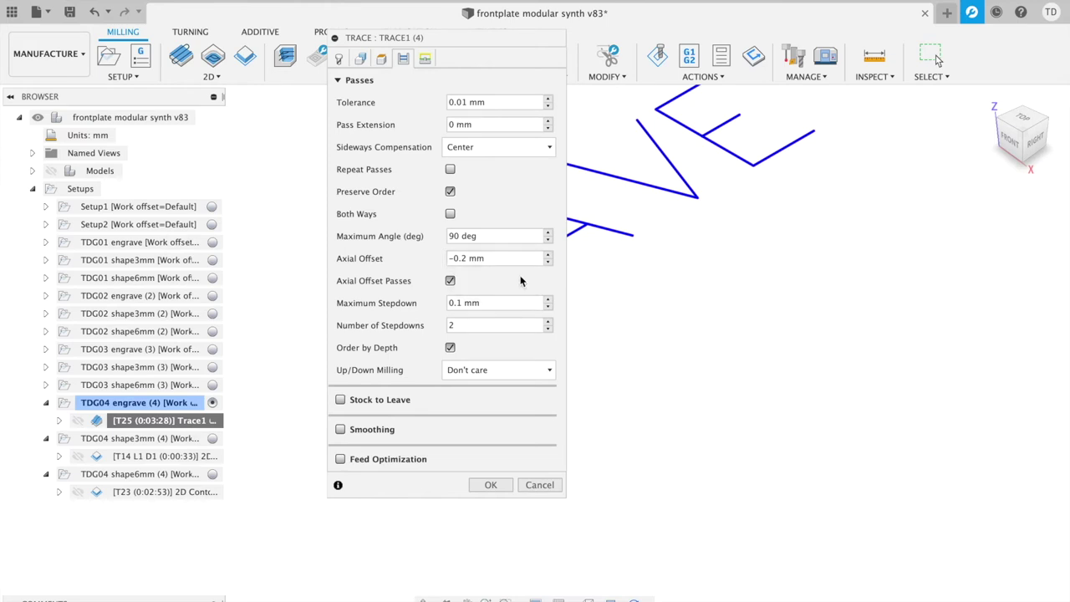
{"action": "left_click", "coordinate": [425, 59]}
{"action": "left_click", "coordinate": [341, 62]}
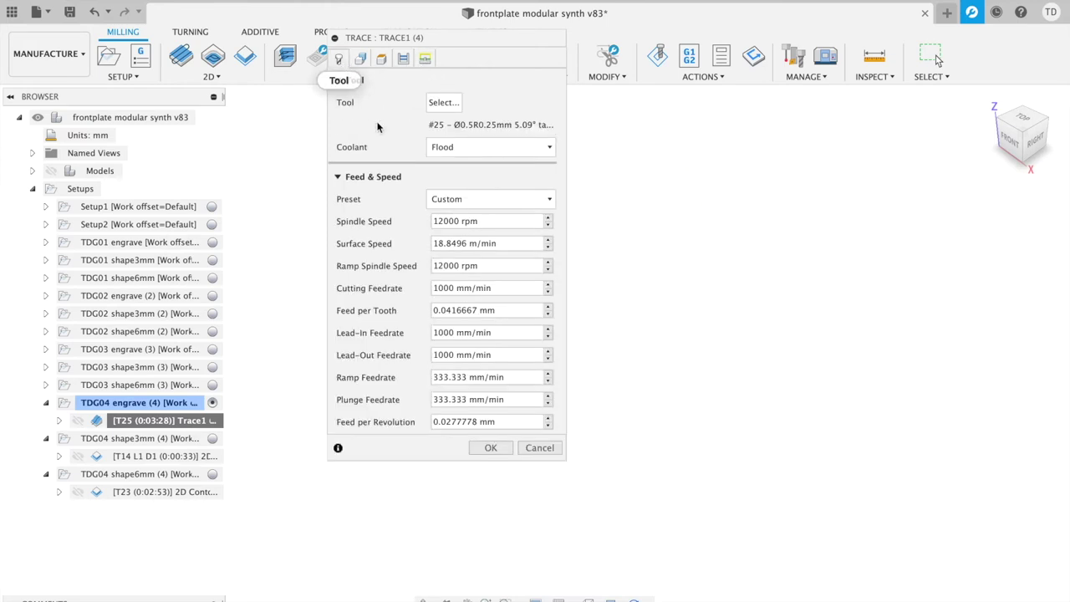
{"action": "left_click", "coordinate": [491, 448]}
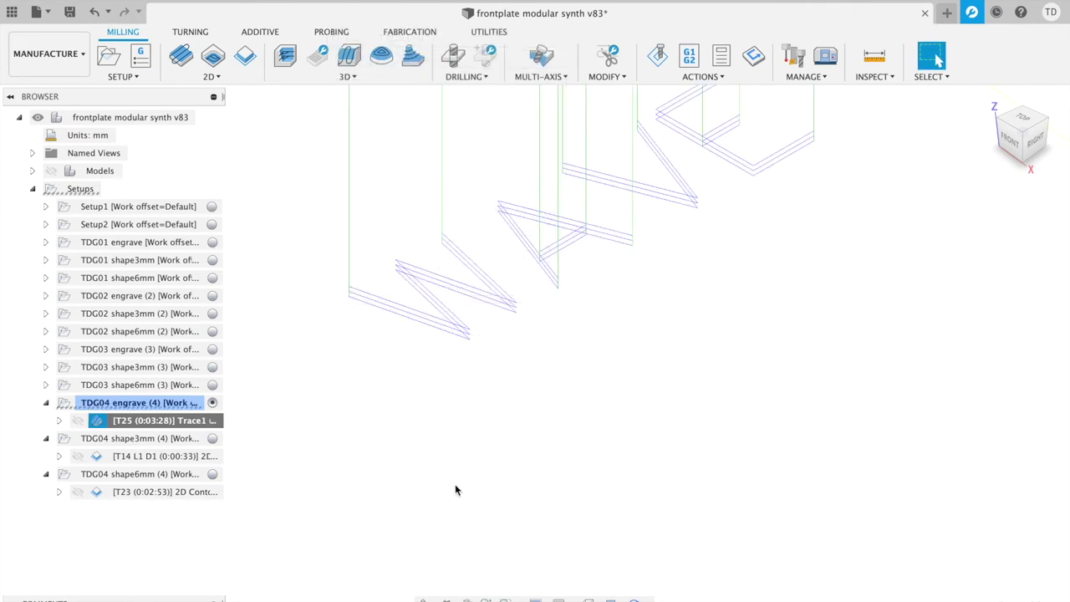
- Collapse the TDG04 engrave (4) setup and activate the TDG04 shape3mm (4) setup
{"action": "left_click", "coordinate": [46, 403]}
{"action": "left_click", "coordinate": [98, 422]}
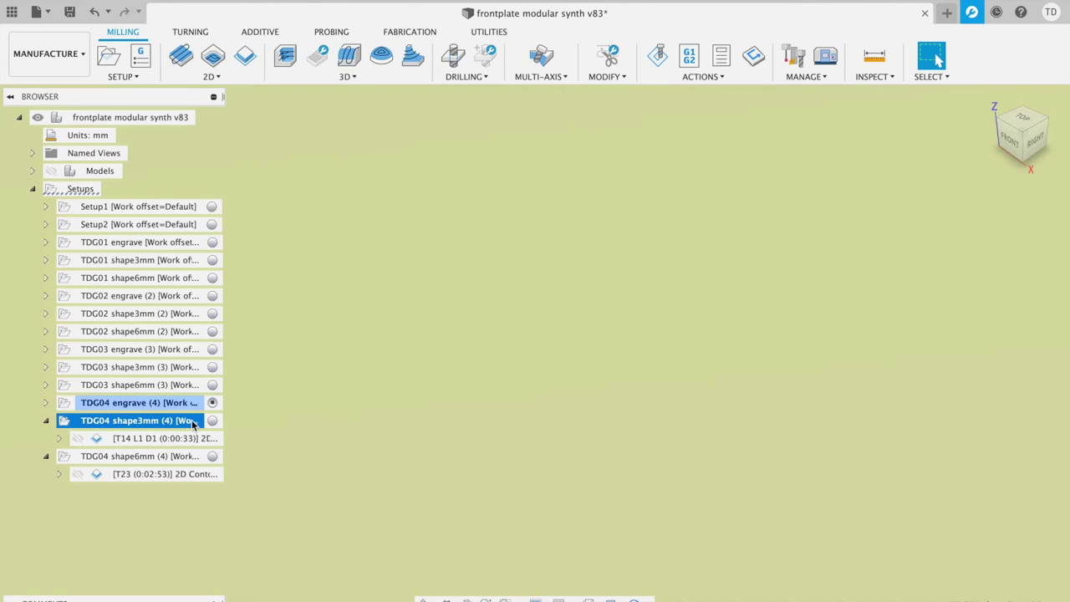
{"action": "left_click", "coordinate": [212, 420]}
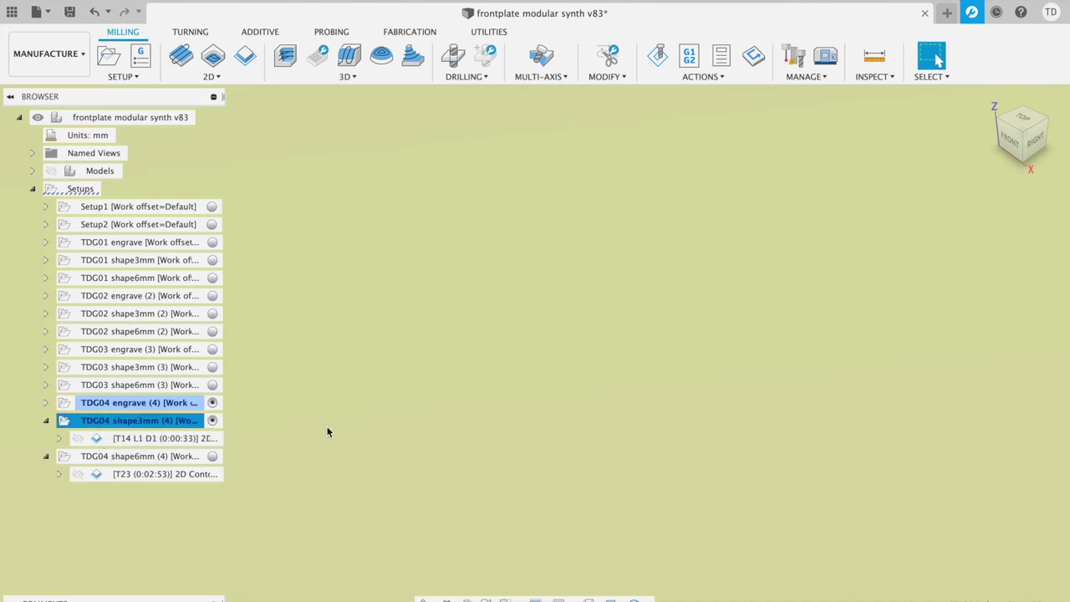
- Show the models again and display the 2D contour toolpath of the TDG04 shape3mm (4) setup
{"action": "left_click", "coordinate": [53, 172]}
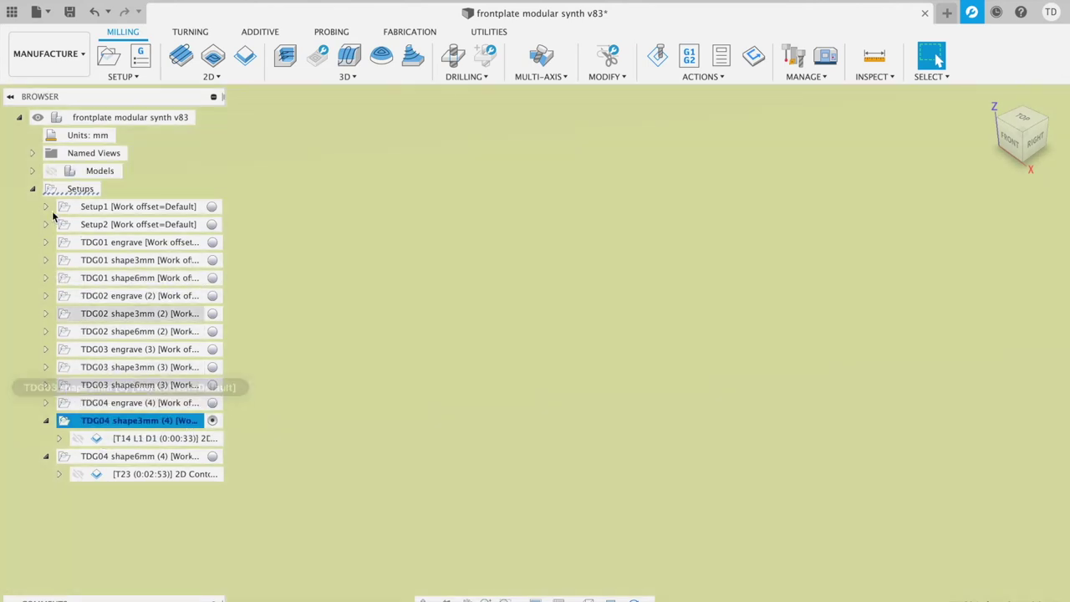
{"action": "left_click", "coordinate": [51, 170]}
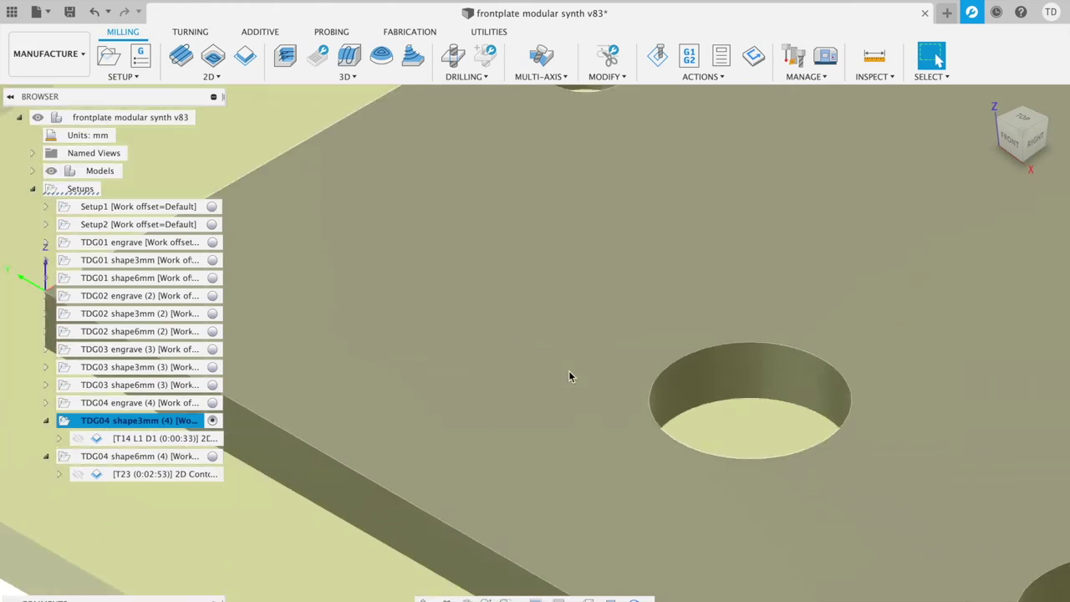
{"action": "scroll", "coordinate": [568, 370], "scroll_direction": "down", "scroll_amount": 5}
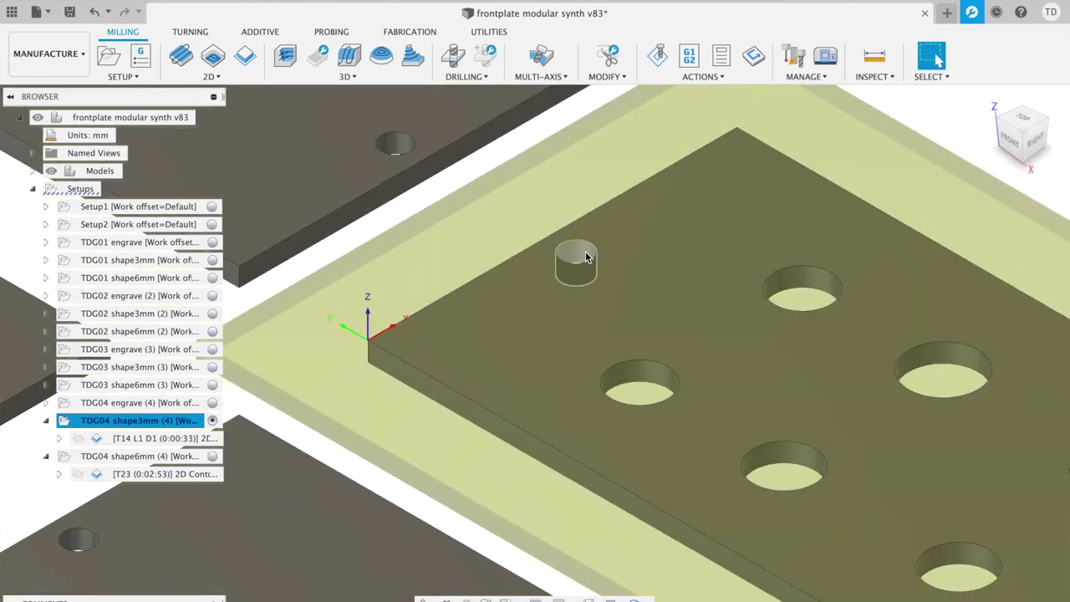
{"action": "left_click", "coordinate": [142, 438]}
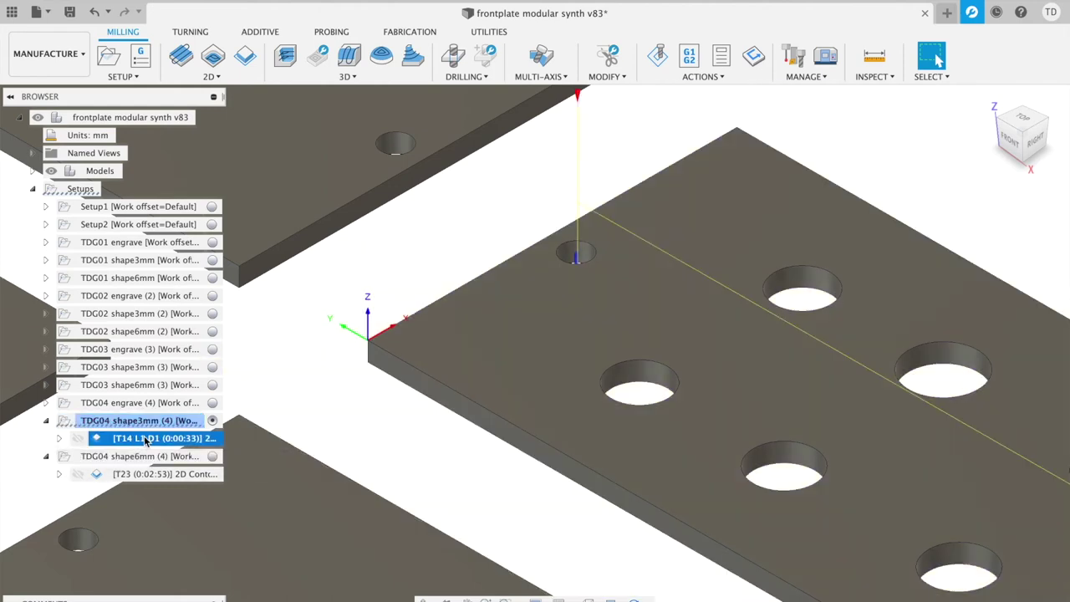
- Review the tool and passes settings of the TDG04 shape3mm (4) 2D contour, close it without changes and collapse the setup
{"action": "right_click", "coordinate": [144, 440]}
{"action": "left_click", "coordinate": [176, 1]}
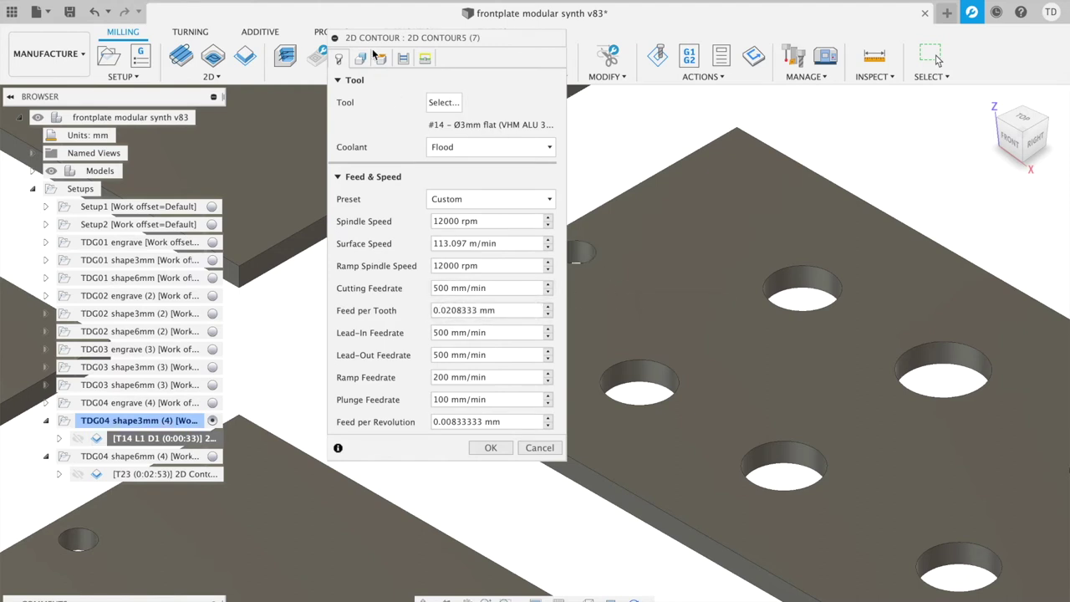
{"action": "left_click", "coordinate": [403, 58]}
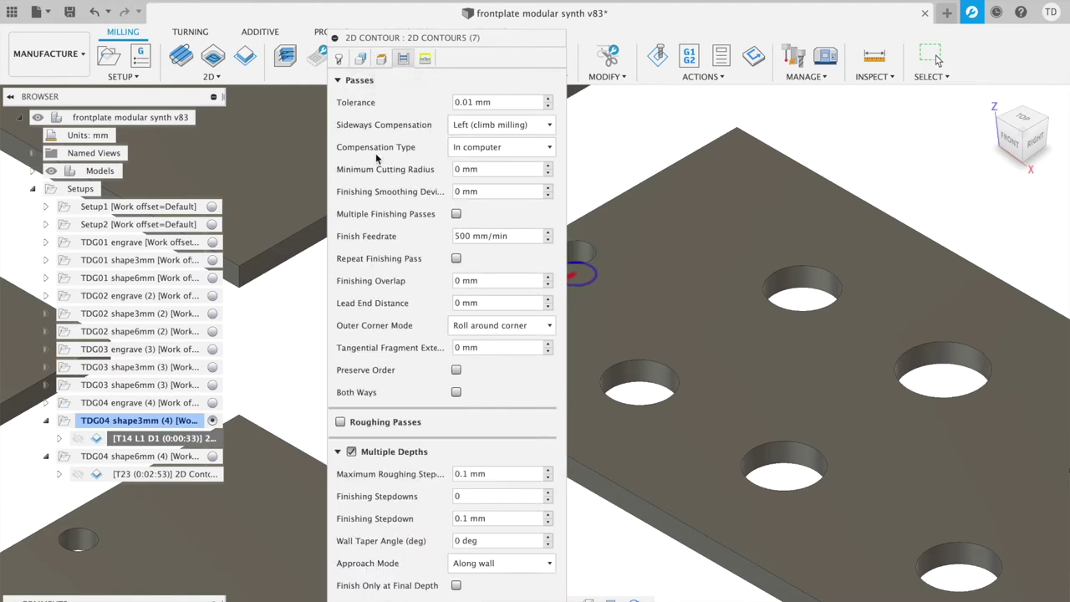
{"action": "left_click", "coordinate": [338, 80]}
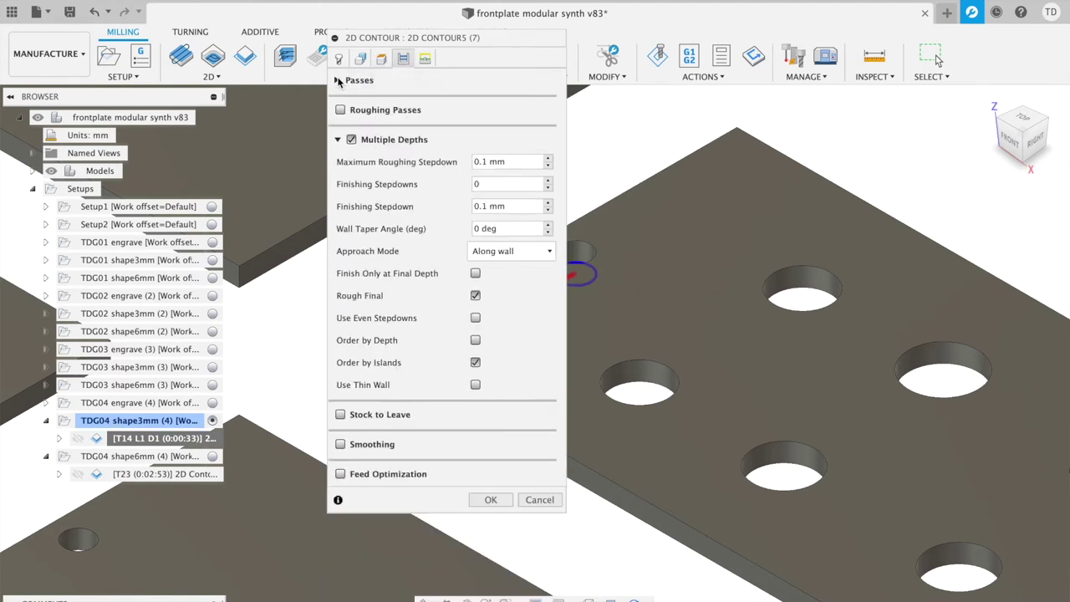
{"action": "left_click", "coordinate": [539, 500]}
{"action": "left_click", "coordinate": [46, 421]}
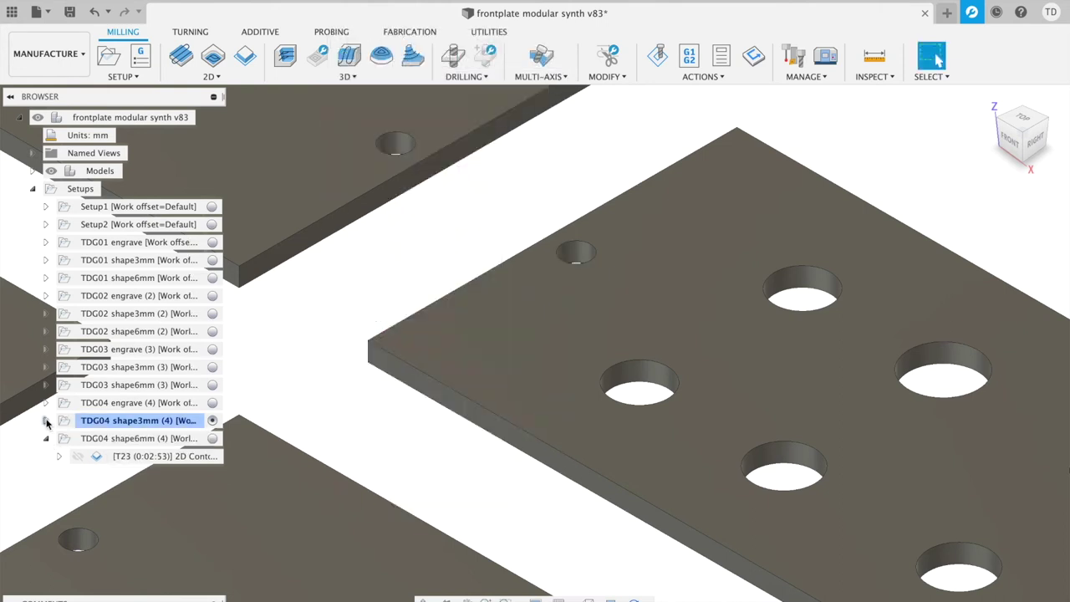
- Activate the TDG04 shape6mm (4) setup and display its 2D contour toolpath
{"action": "left_click", "coordinate": [125, 456]}
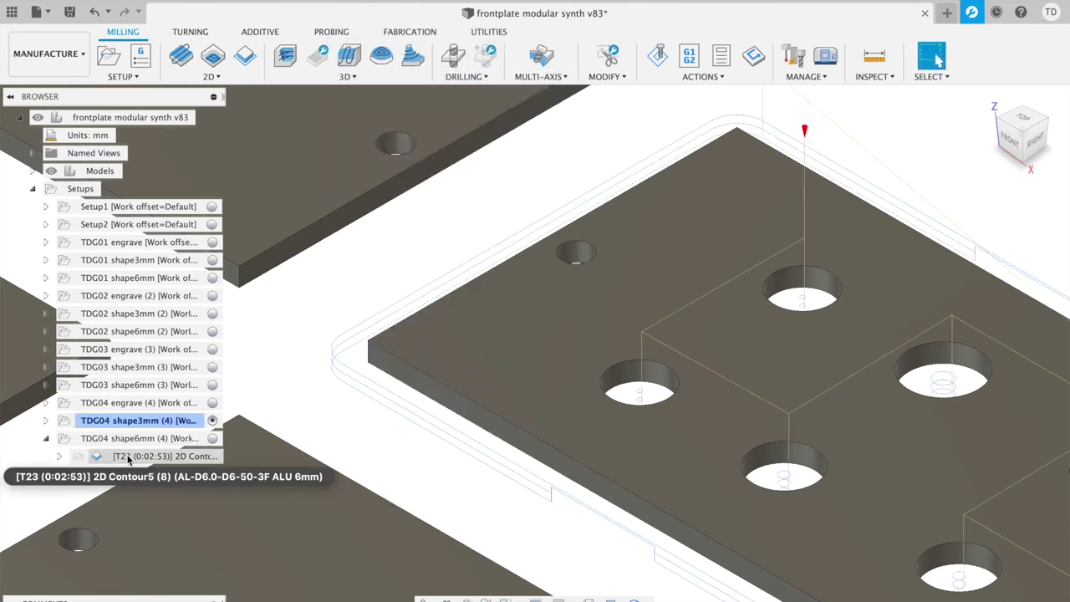
{"action": "left_click", "coordinate": [122, 438]}
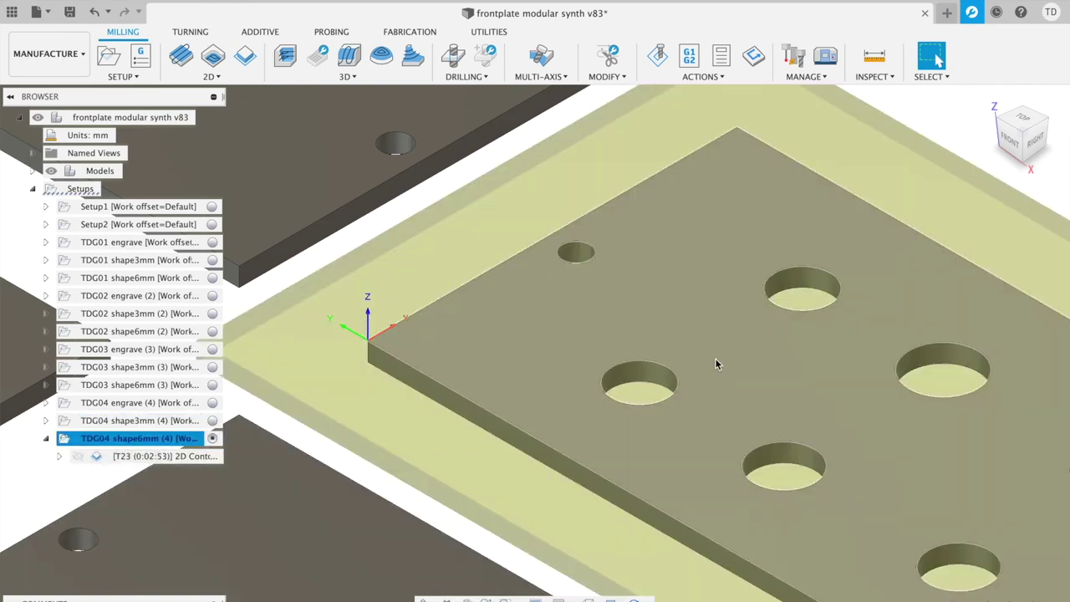
{"action": "left_click", "coordinate": [138, 455]}
- Open the TDG04 shape6mm (4) 2D contour and examine its tool, feeds and multiple-depth settings against the selected contours
{"action": "right_click", "coordinate": [142, 460]}
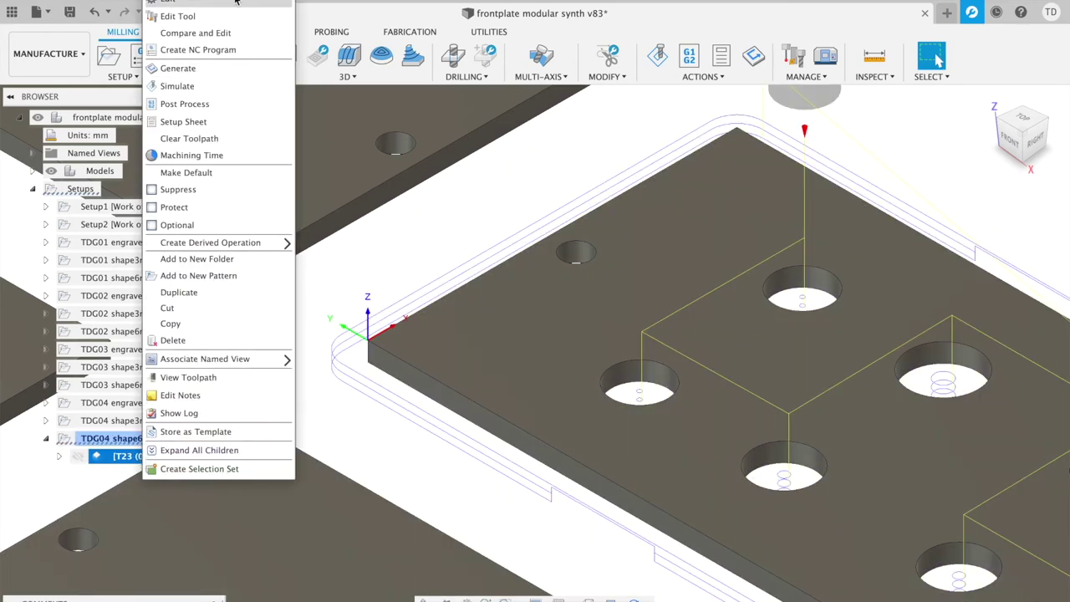
{"action": "left_click", "coordinate": [171, 3]}
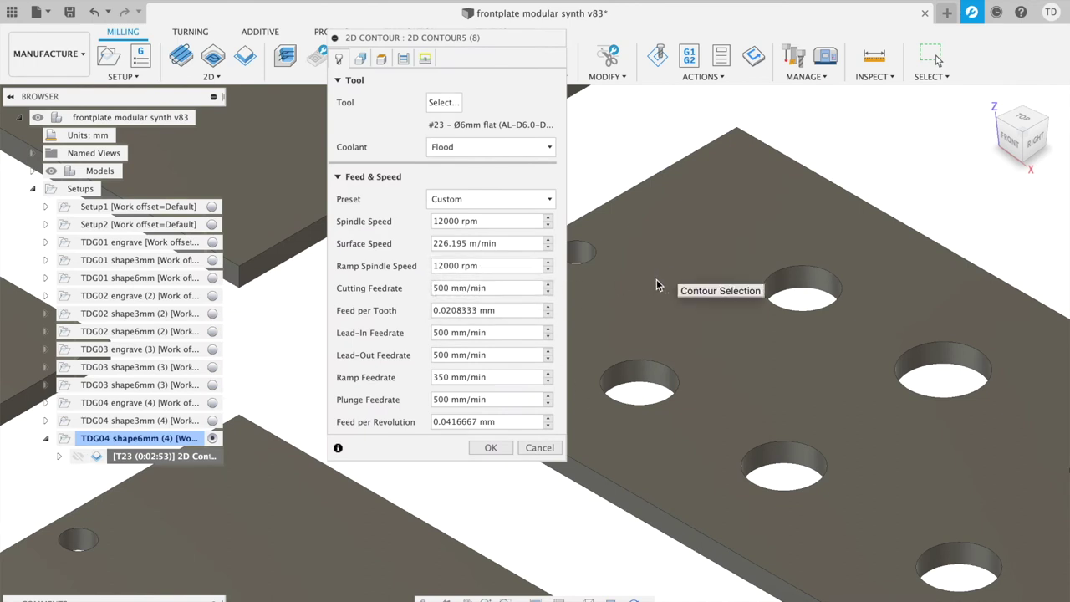
{"action": "left_click", "coordinate": [403, 58]}
{"action": "left_click", "coordinate": [337, 80]}
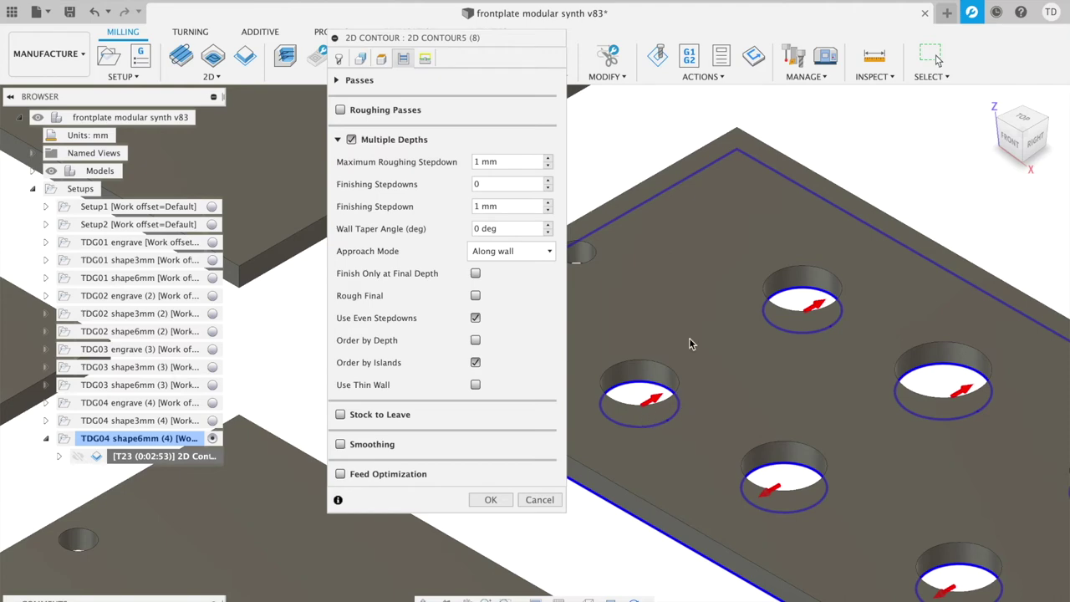
{"action": "scroll", "coordinate": [924, 351], "scroll_direction": "down", "scroll_amount": 5}
{"action": "scroll", "coordinate": [685, 305], "scroll_direction": "up", "scroll_amount": 3}
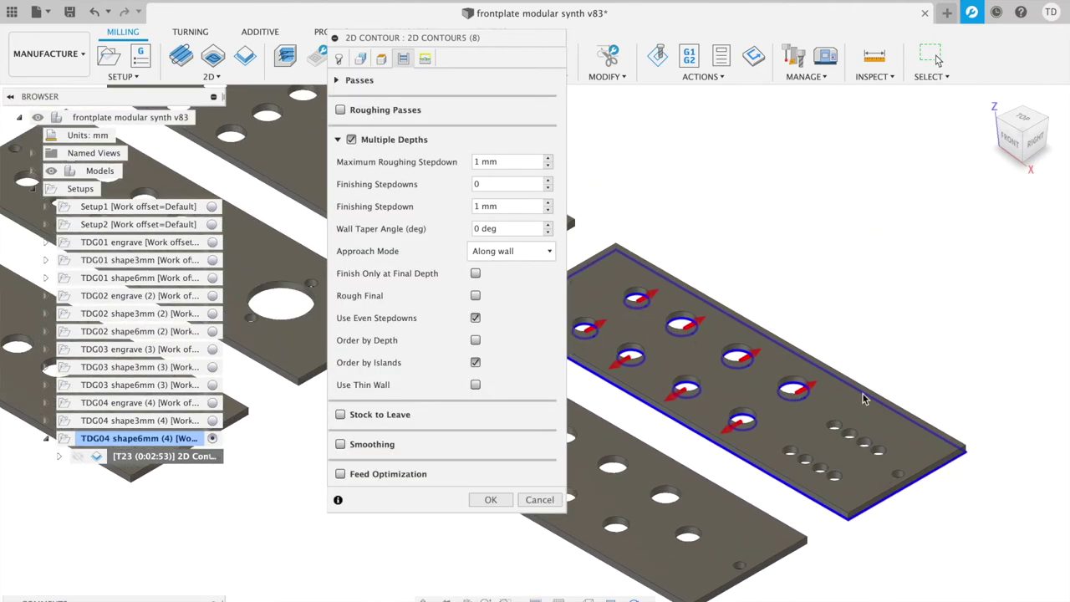
- Examine the contour's geometry and tab settings, accept the operation with its existing values and collapse the TDG04 shape6mm (4) setup
{"action": "left_click", "coordinate": [361, 58]}
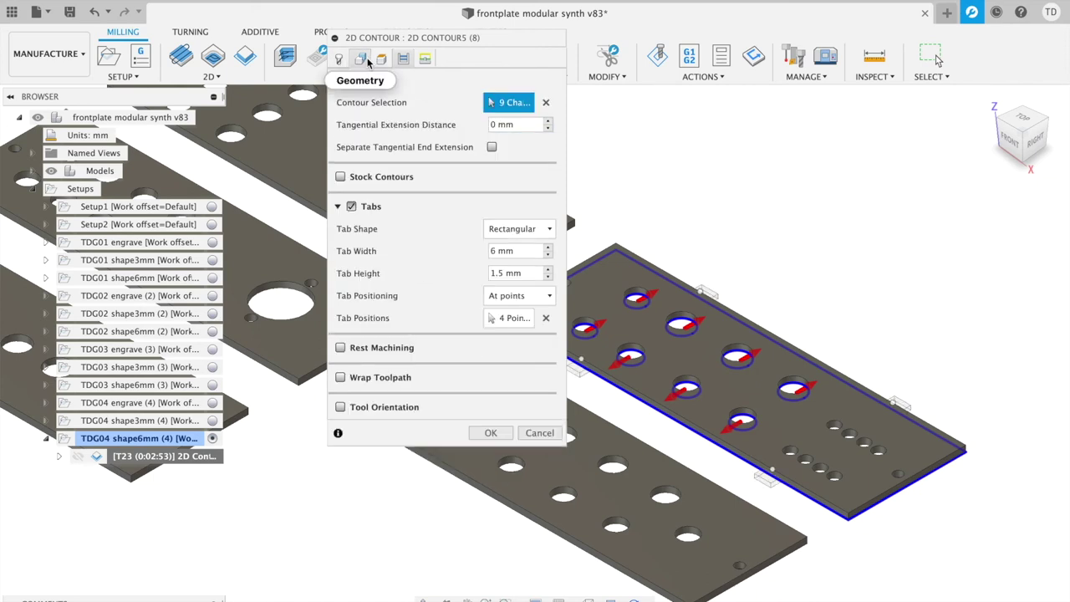
{"action": "middle_click_drag", "start_coordinate": [656, 229], "coordinate": [750, 211]}
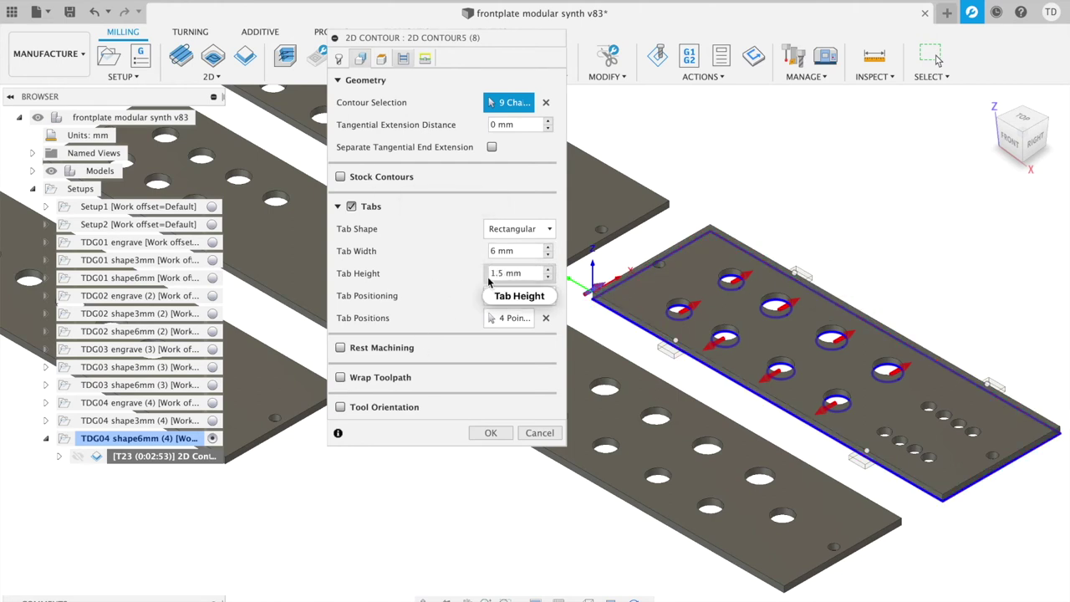
{"action": "left_click", "coordinate": [425, 57]}
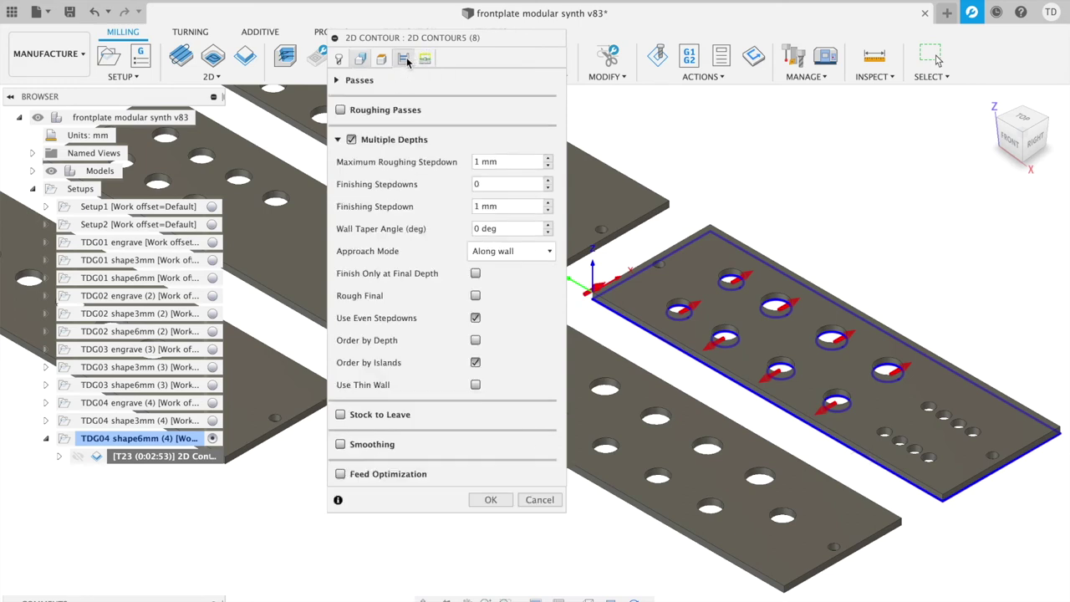
{"action": "left_click", "coordinate": [491, 500]}
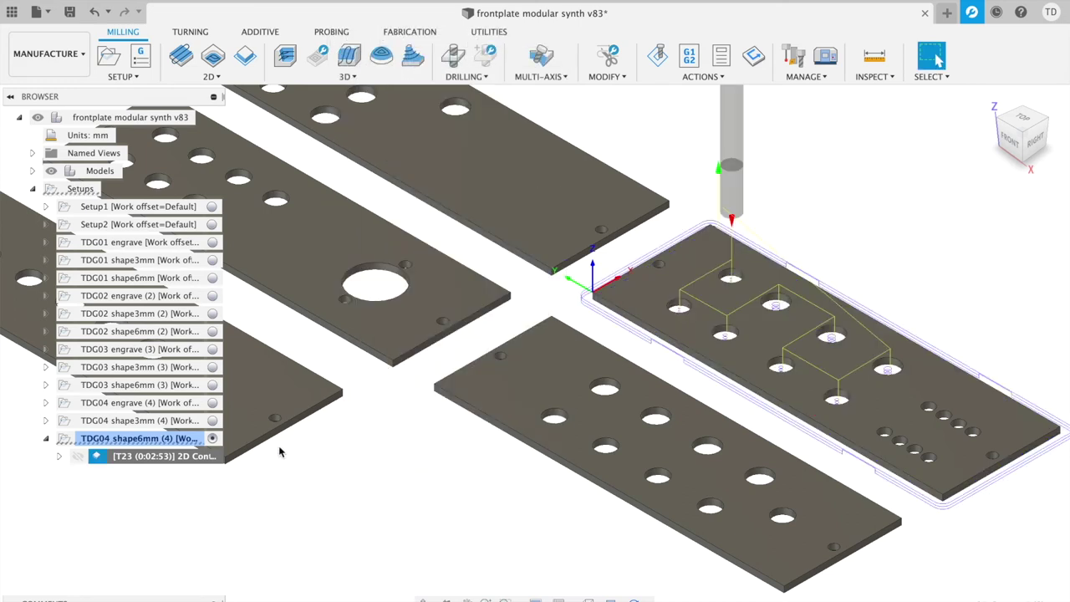
{"action": "left_click", "coordinate": [46, 439]}
{"action": "left_click", "coordinate": [84, 403]}
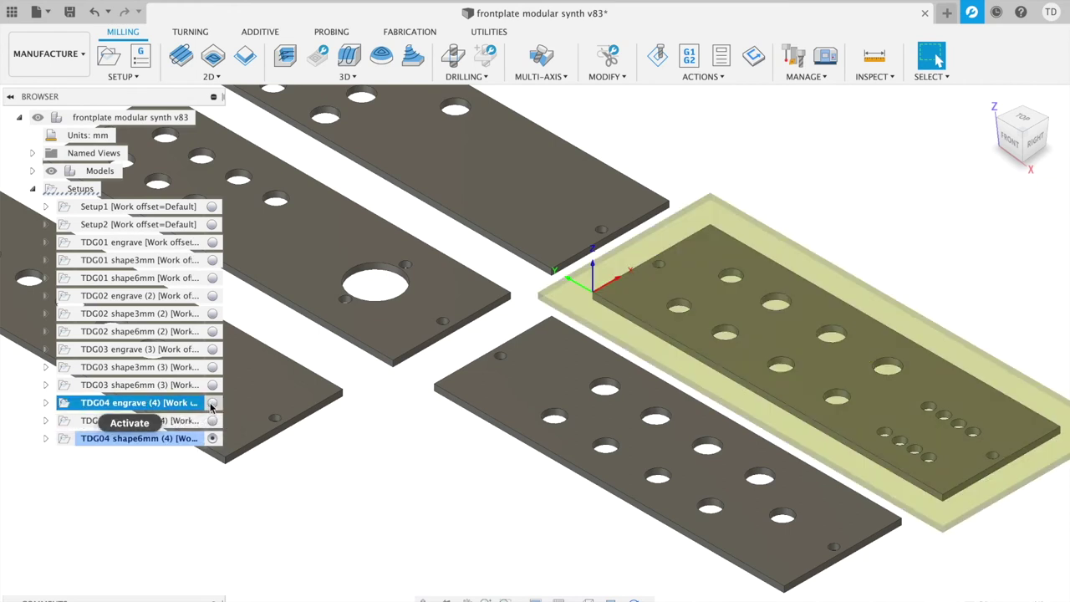
{"action": "left_click", "coordinate": [212, 403]}
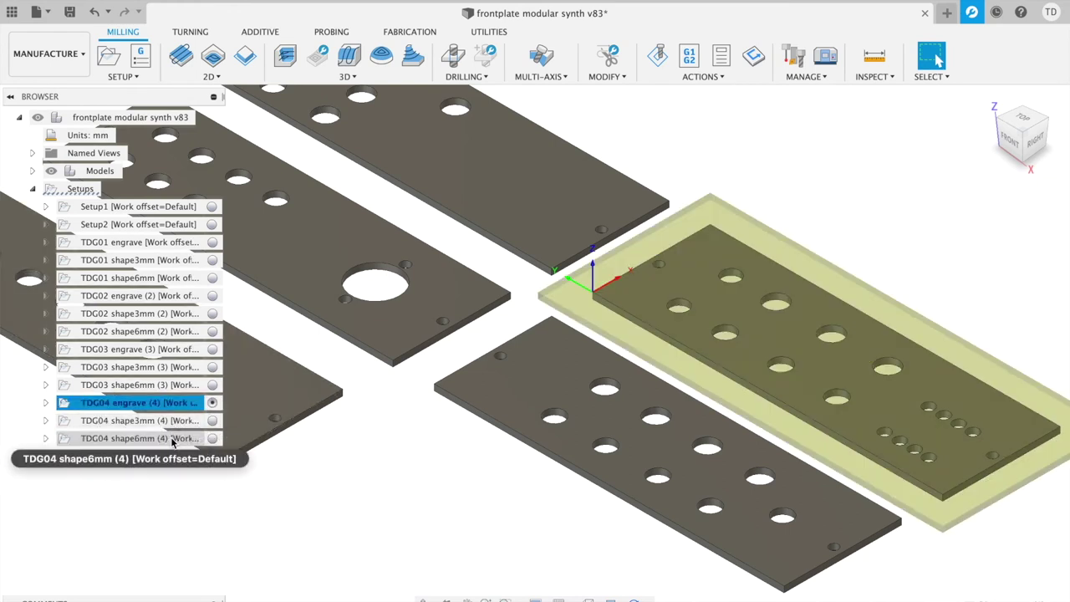
{"action": "left_click", "coordinate": [173, 441], "text": "super"}
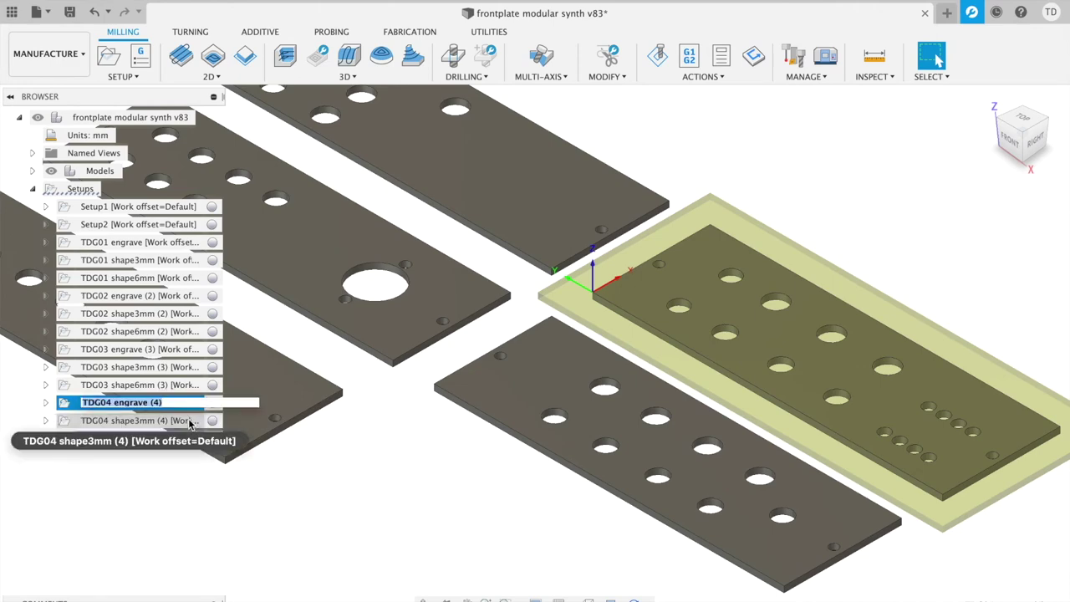
{"action": "left_click", "coordinate": [191, 420]}
- Simulate the TDG04 engrave, shape3mm and shape6mm (4) setups together with the stock shown, and skip to the end of machining
{"action": "left_click", "coordinate": [179, 404]}
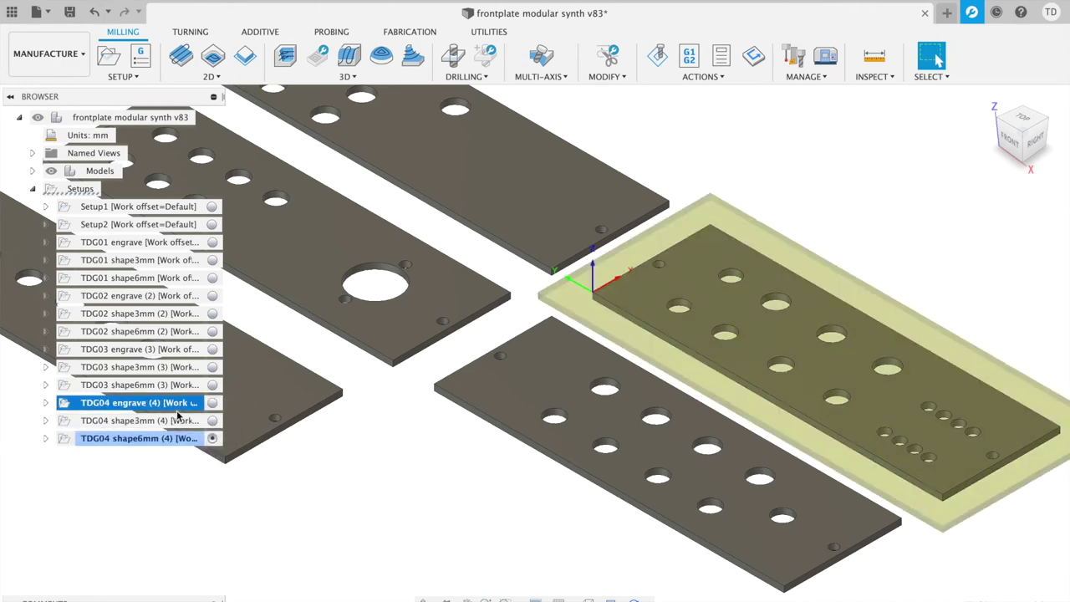
{"action": "left_click", "coordinate": [177, 422], "text": "super"}
{"action": "left_click", "coordinate": [179, 438], "text": "super"}
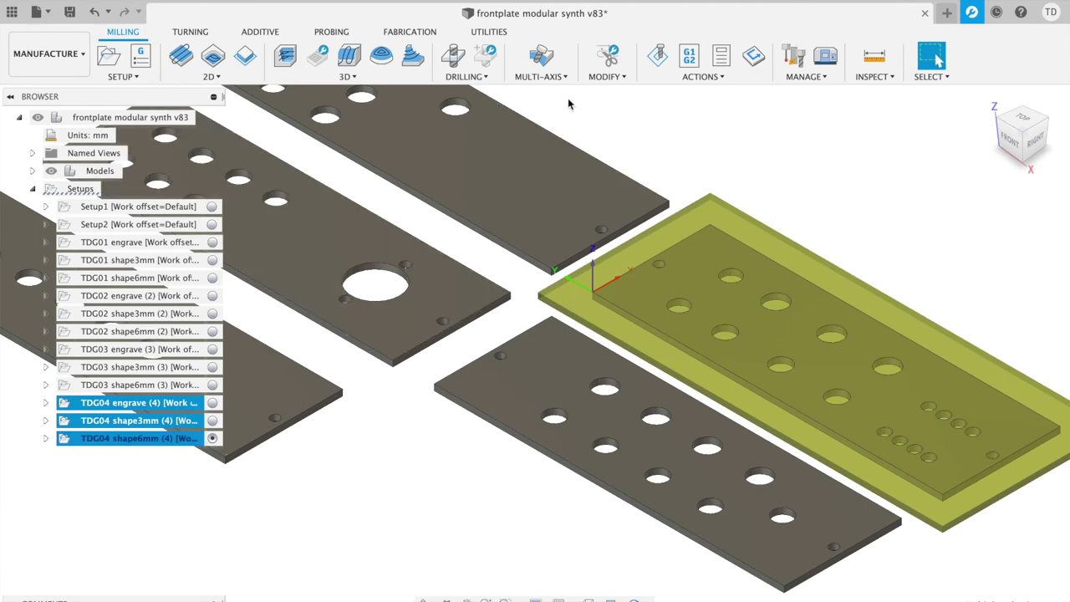
{"action": "left_click", "coordinate": [649, 65]}
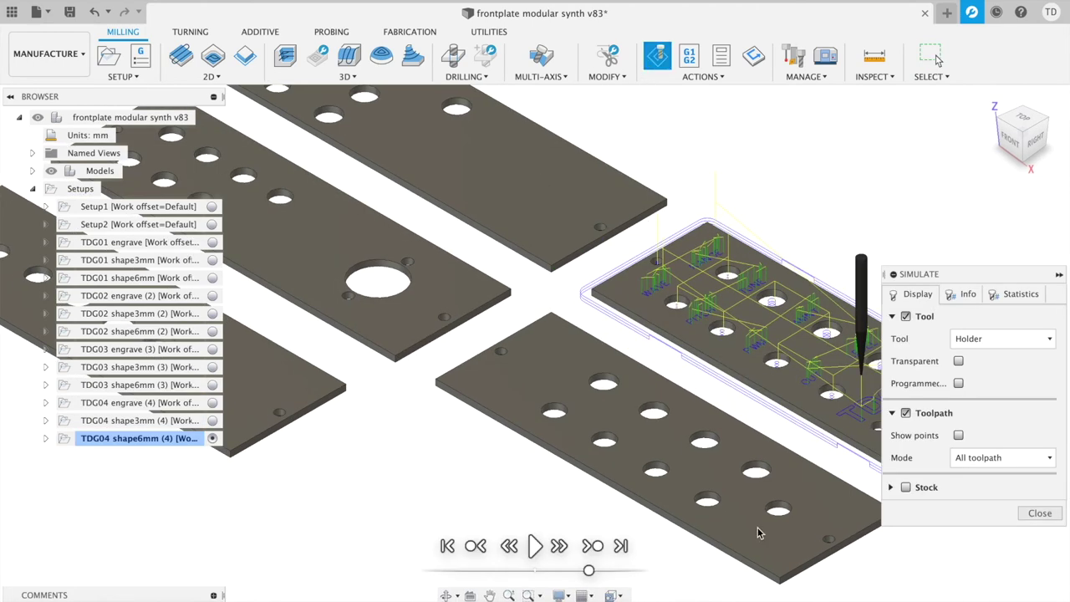
{"action": "left_click", "coordinate": [925, 489]}
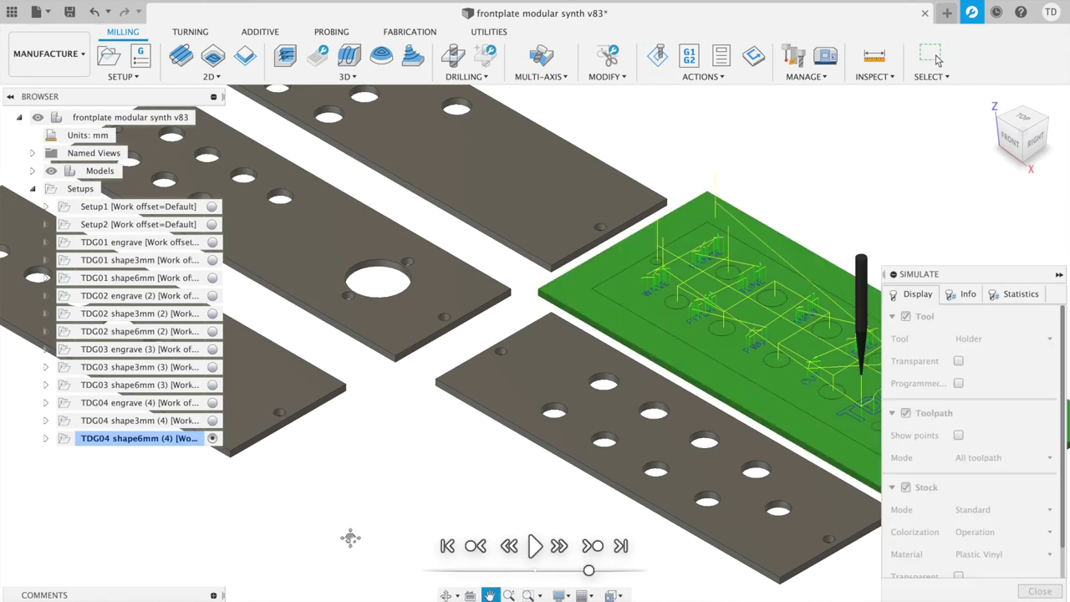
{"action": "left_click", "coordinate": [620, 544]}
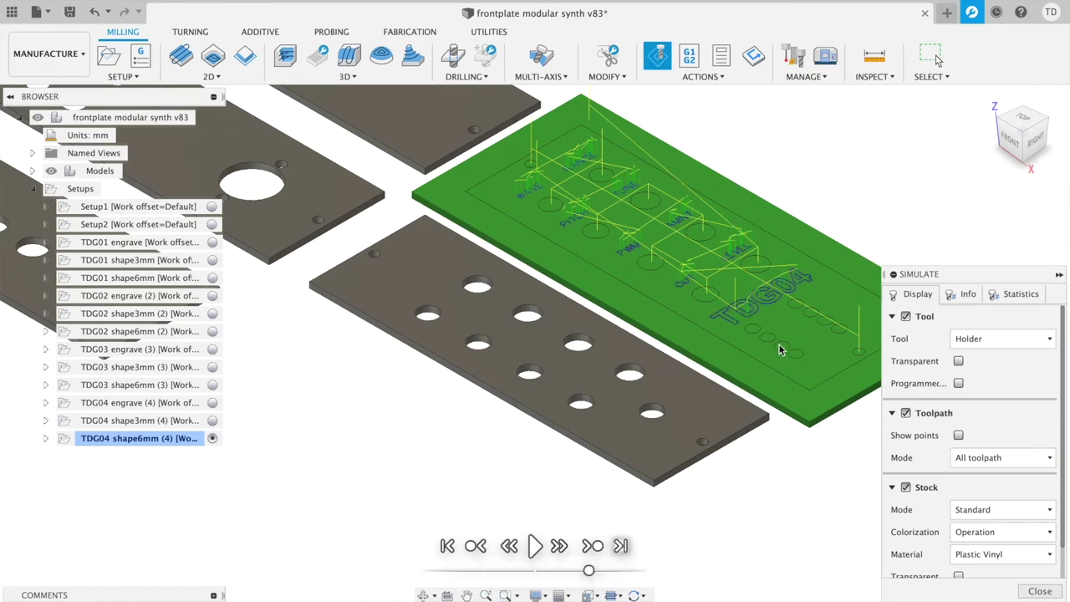
- Inspect the engraving, holes and holding tabs on the simulated TDG04 plate, and exit the simulation
{"action": "middle_click_drag", "start_coordinate": [778, 471], "coordinate": [685, 468], "text": "shift"}
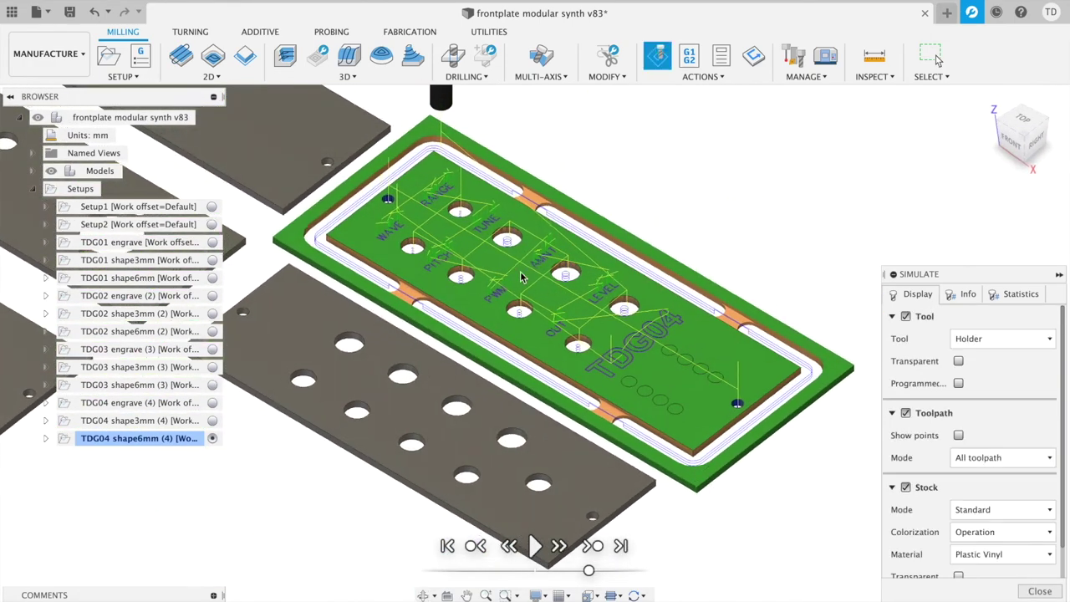
{"action": "middle_click_drag", "start_coordinate": [573, 209], "coordinate": [579, 243]}
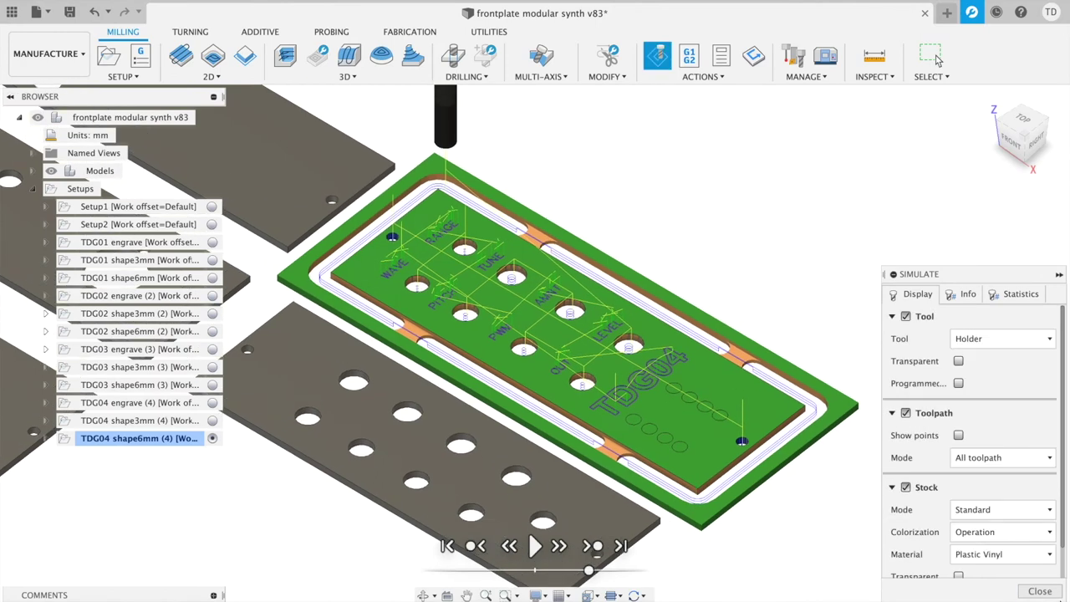
{"action": "left_click", "coordinate": [937, 60]}
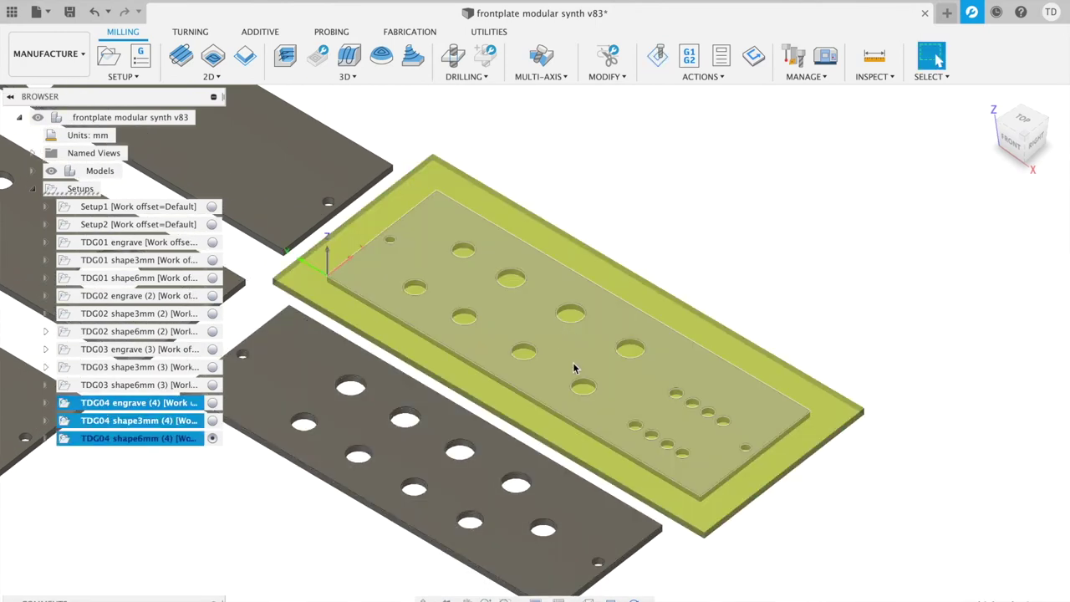